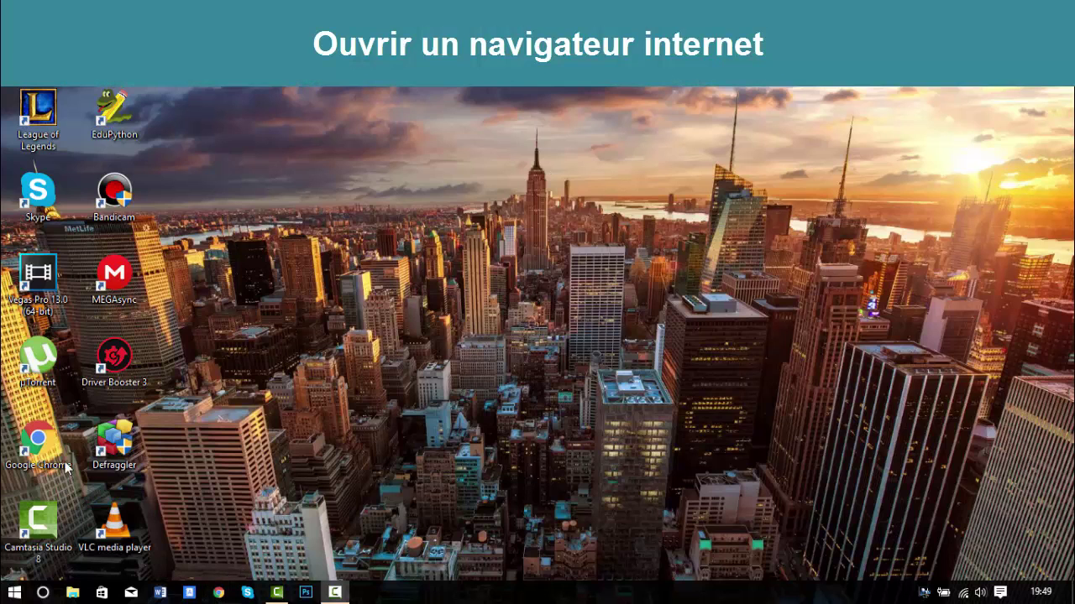
- Launch Google Chrome and load mafreebox.freebox.fr
double_click(38, 437)
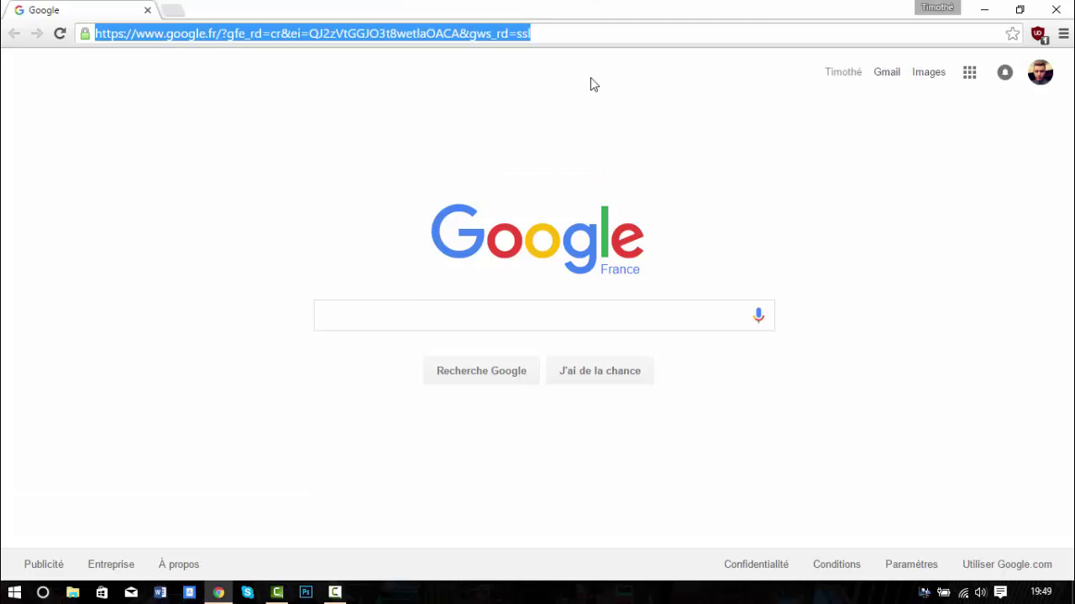
key(Return)
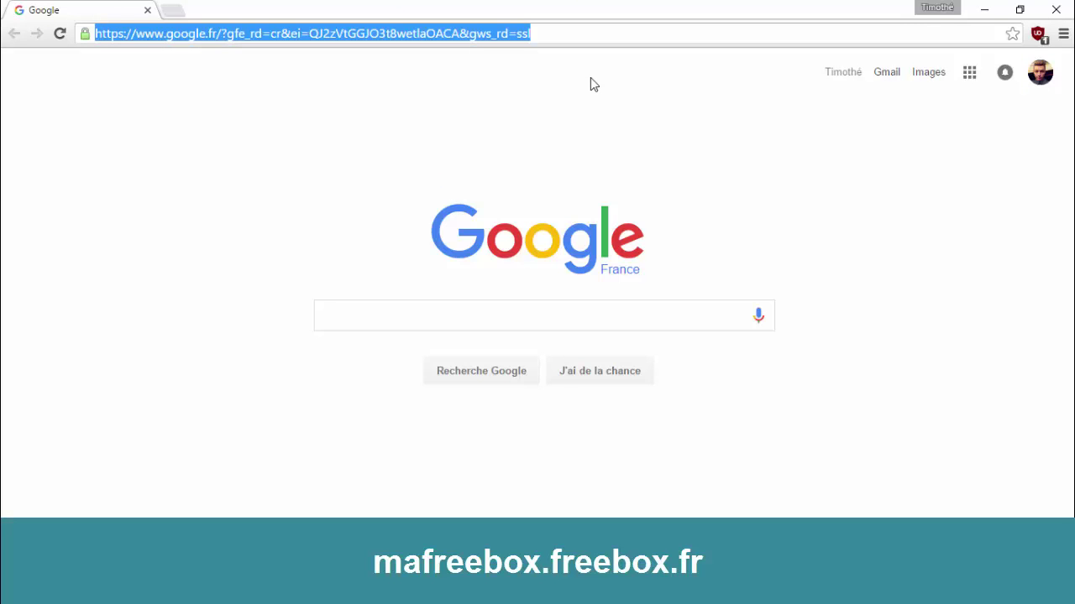
text(mafreebox.freebox.fr)
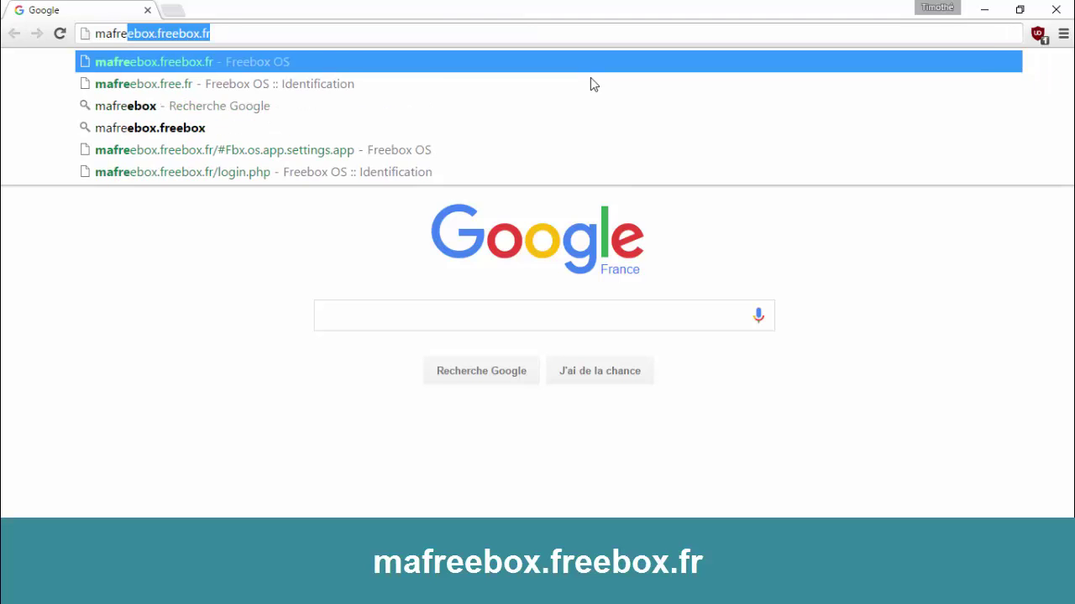
key(Return)
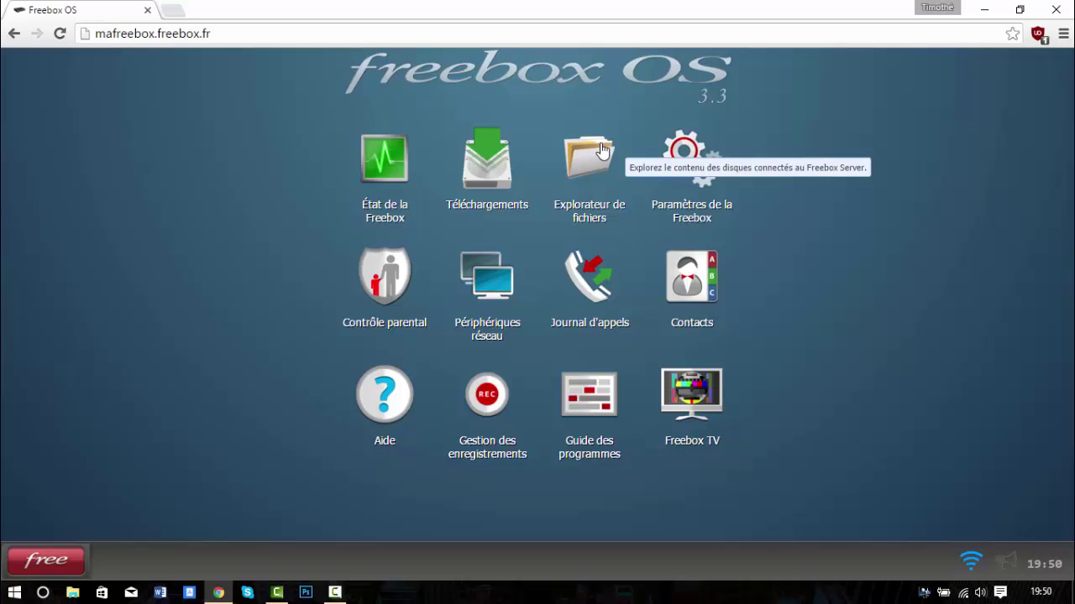
- Open Contrôle parental and look through the machines without parental control
click(398, 267)
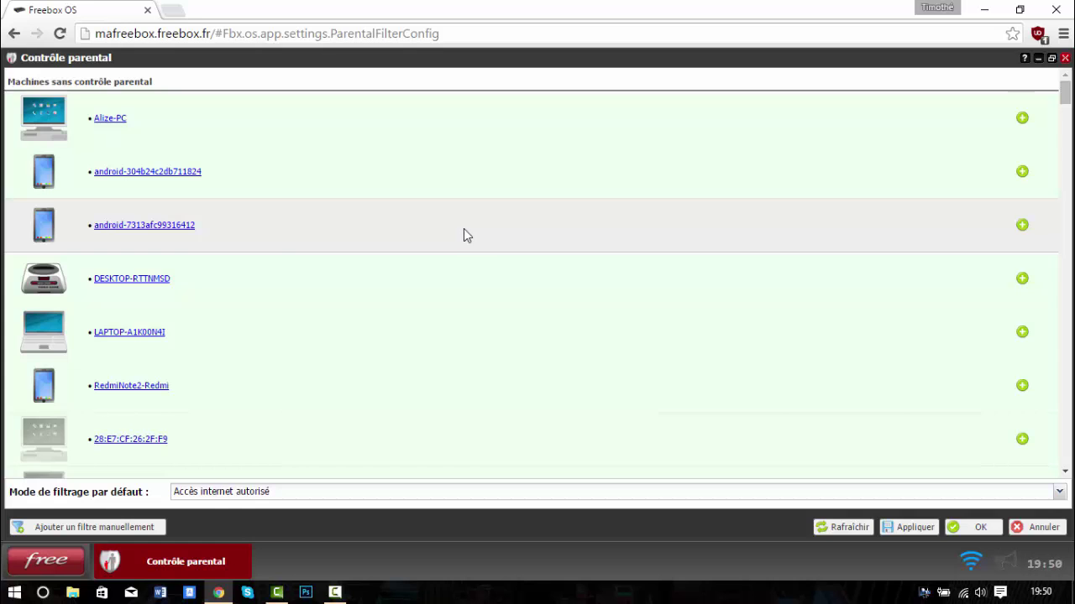
scroll(462, 235, down, 2)
scroll(460, 239, up, 2)
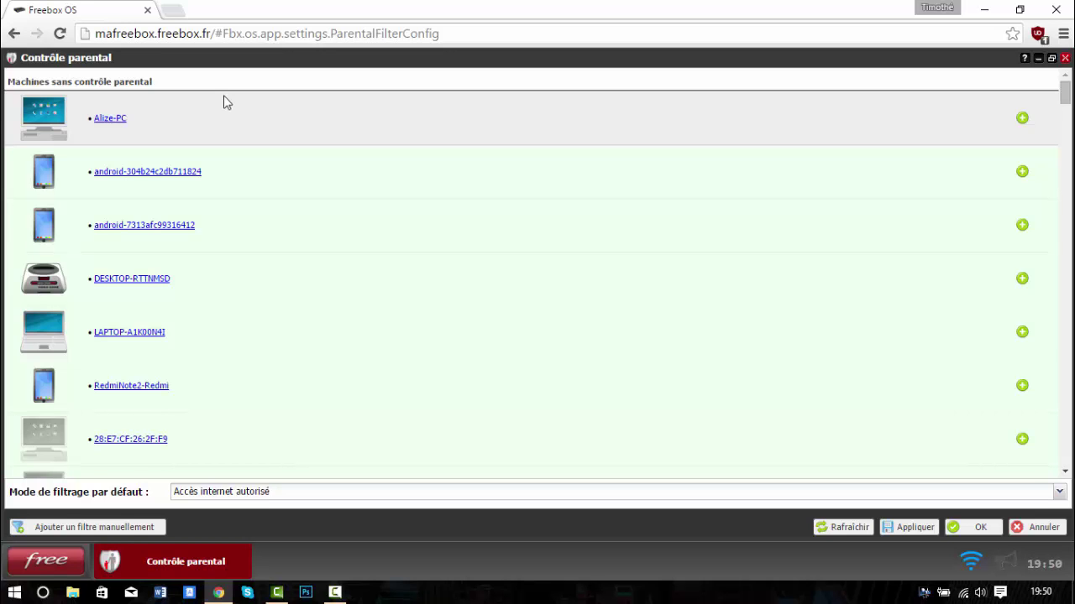
scroll(244, 126, down, 5)
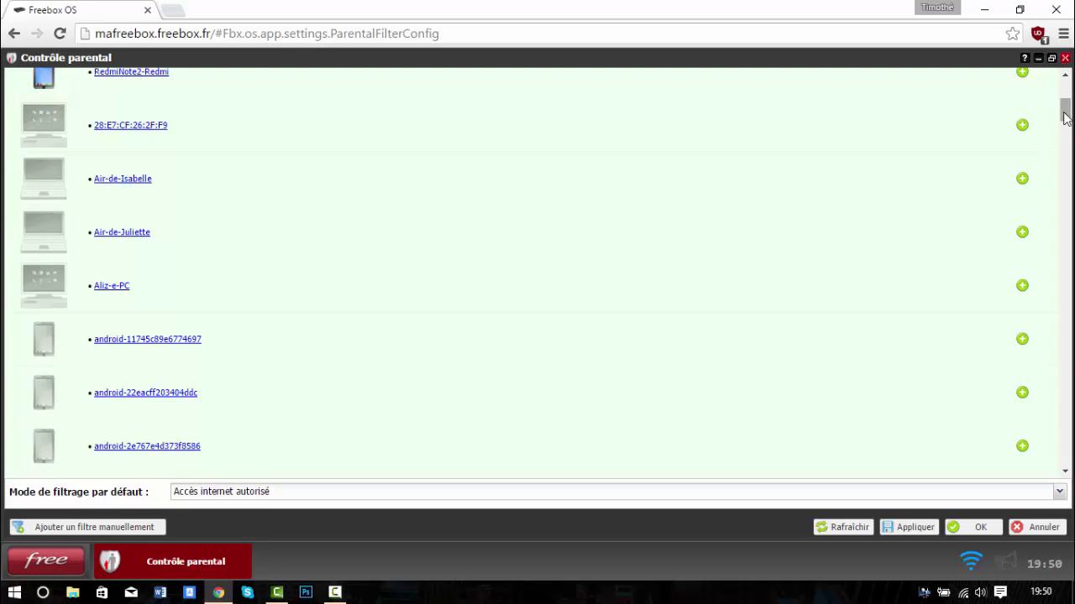
mouse_move(1065, 109)
mouse_down()
mouse_move(1061, 367)
mouse_move(1031, 489)
mouse_move(1066, 302)
mouse_move(1064, 88)
mouse_up()
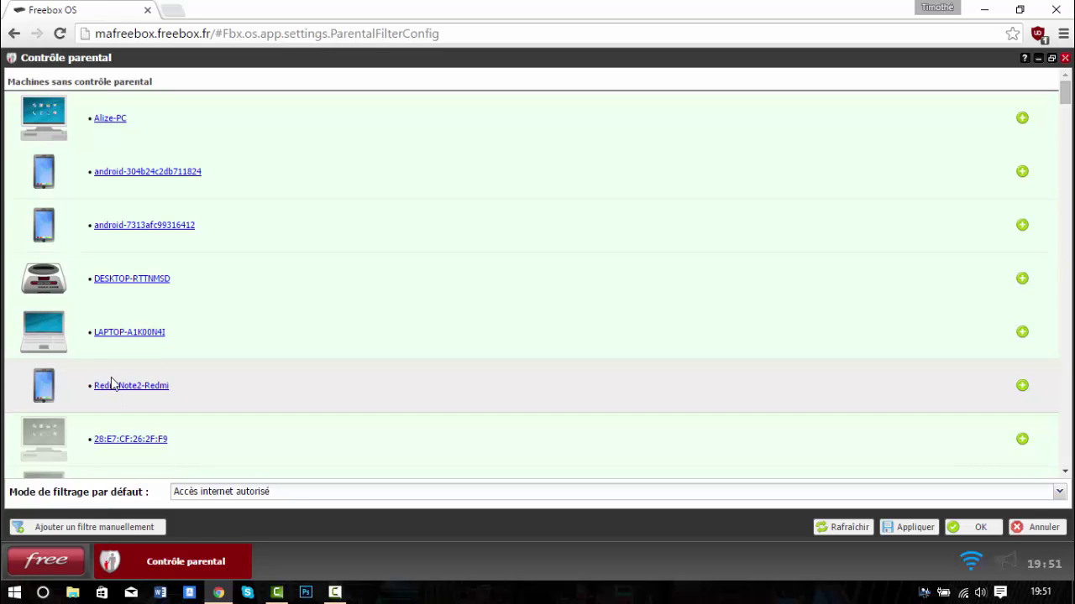
scroll(110, 389, down, 2)
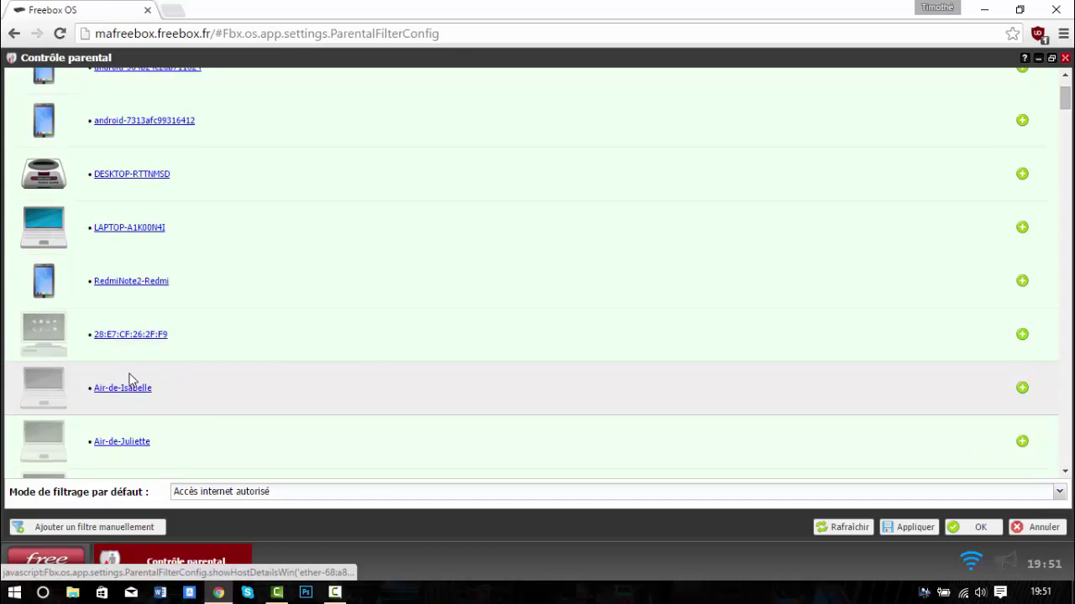
scroll(136, 363, up, 1)
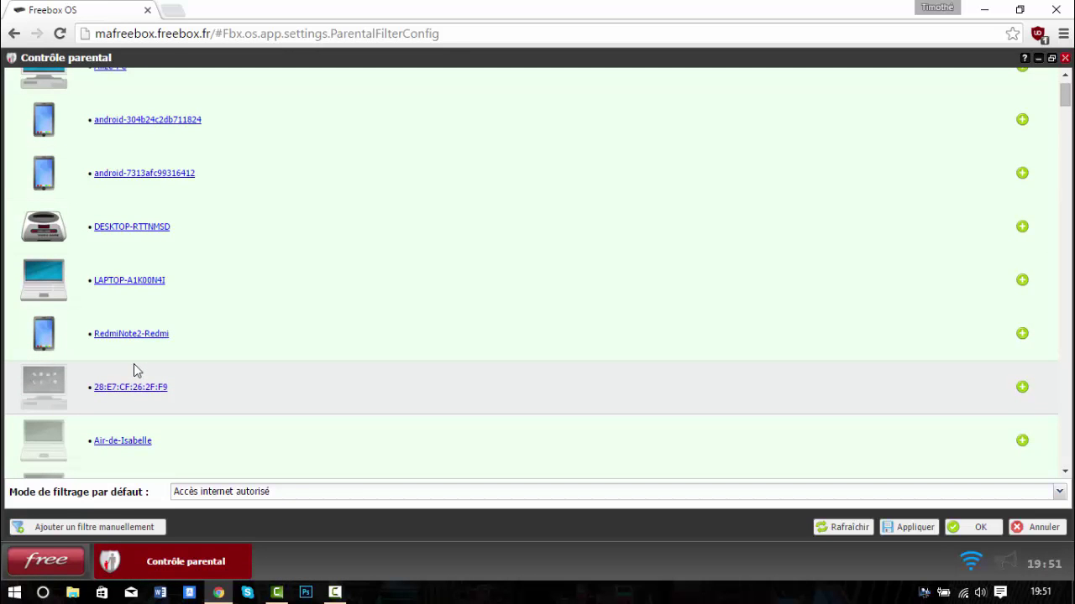
scroll(130, 368, up, 1)
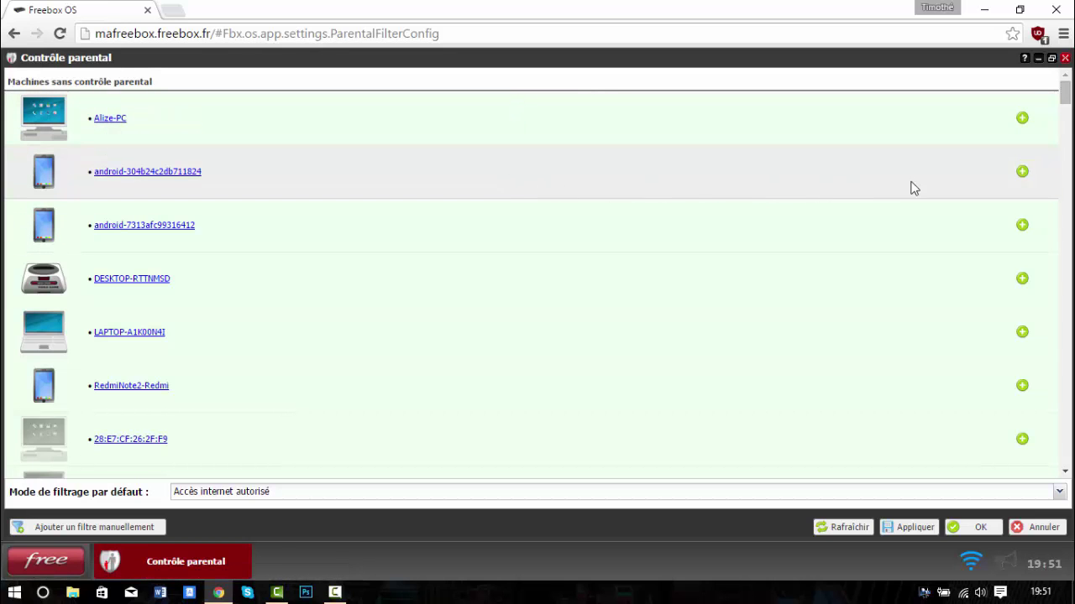
- Start a new parental filter for the device android-304b24c2db711824
click(1022, 173)
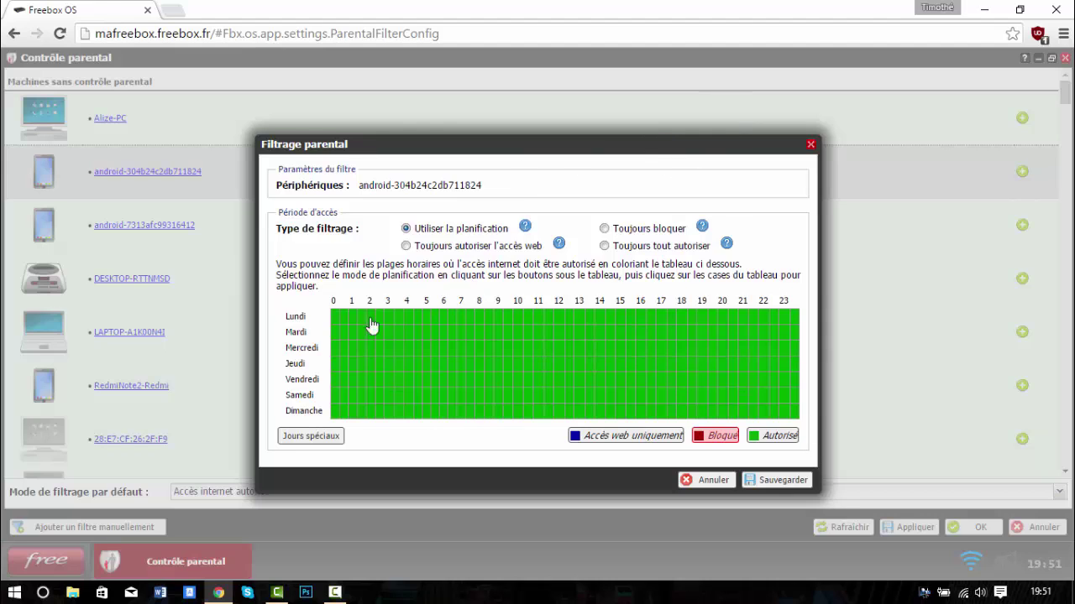
click(333, 314)
drag(407, 187, 445, 193)
double_click(503, 206)
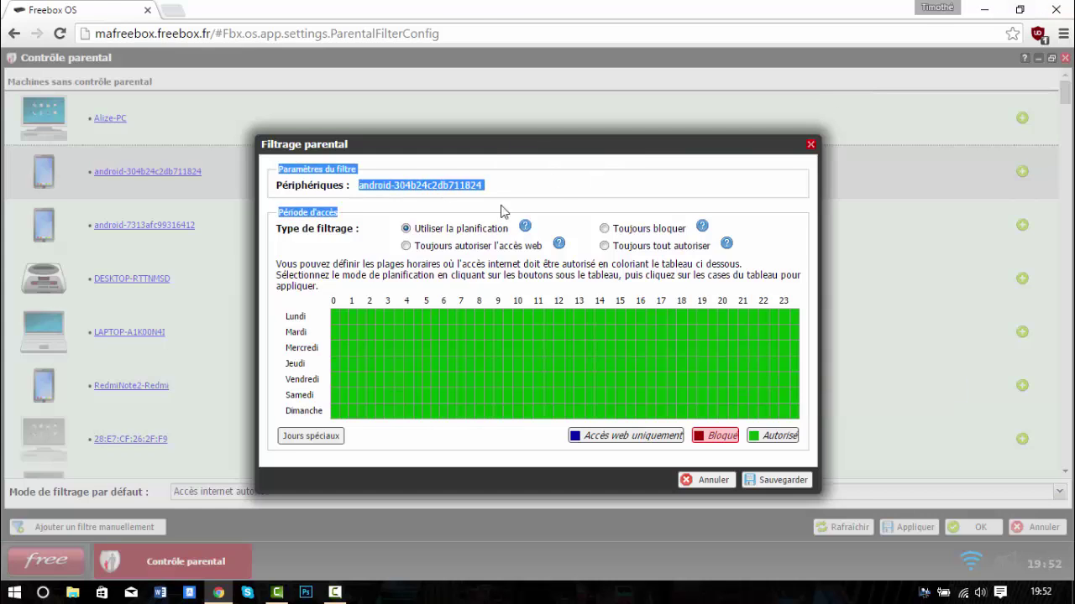
click(479, 179)
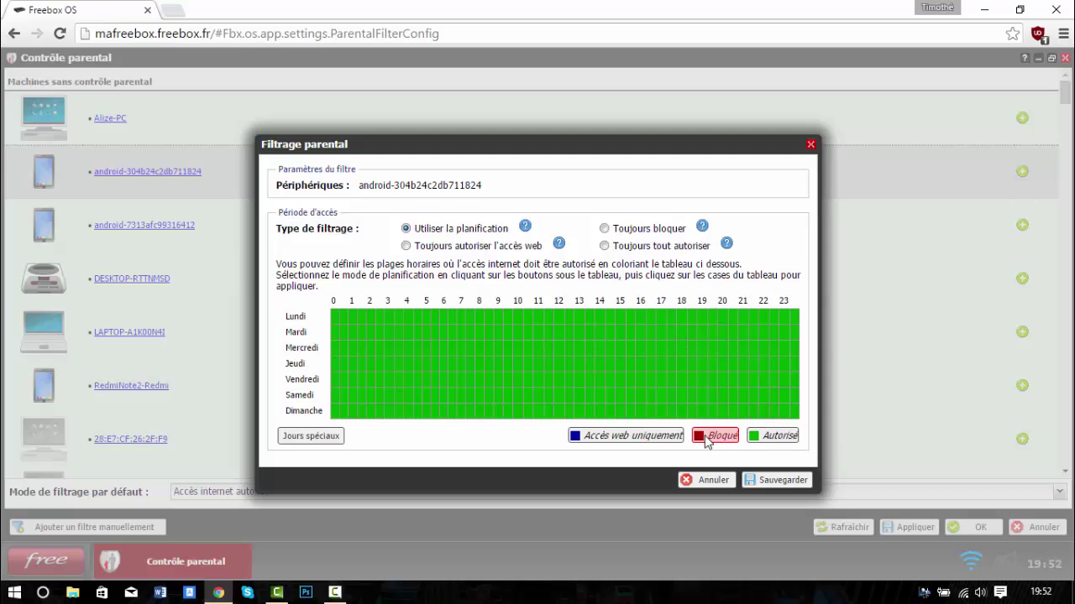
- Block access from 22h to midnight on all days in the schedule, but authorise the 22h30–22h59 slot
click(761, 319)
drag(766, 318, 794, 415)
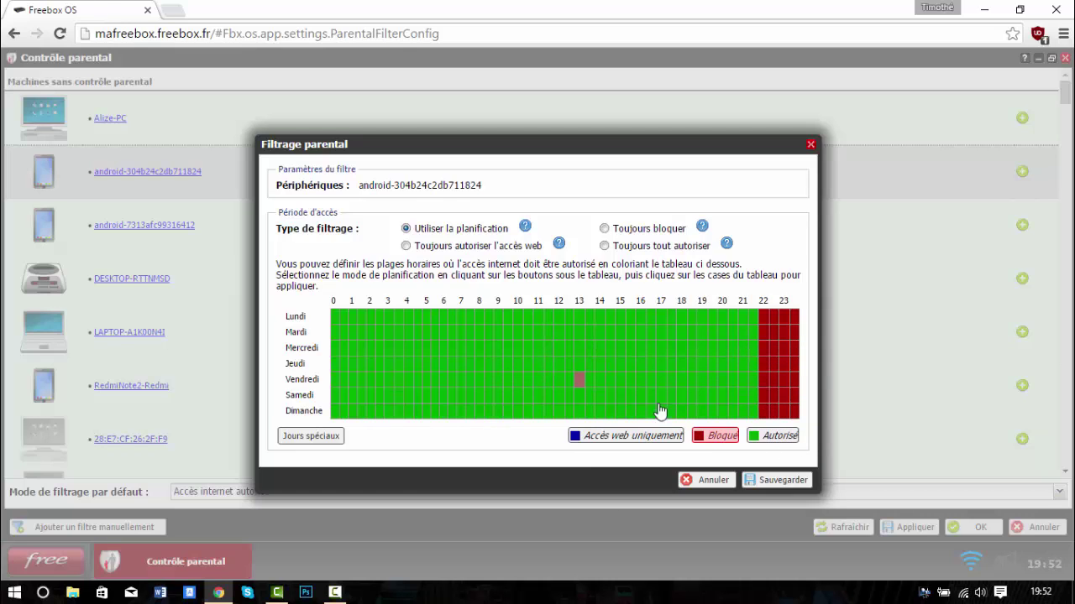
click(757, 442)
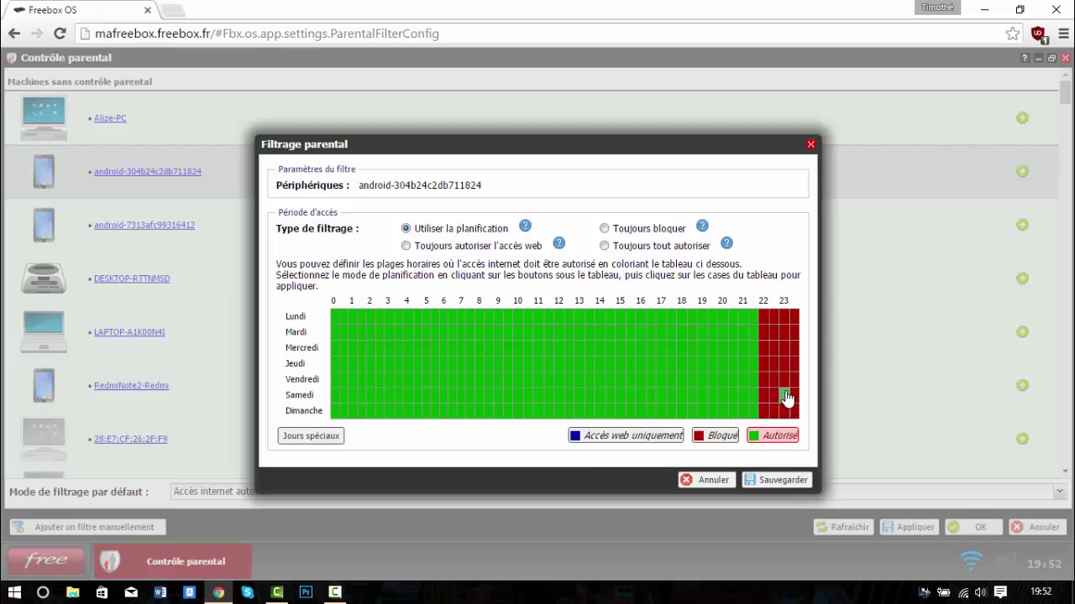
click(772, 320)
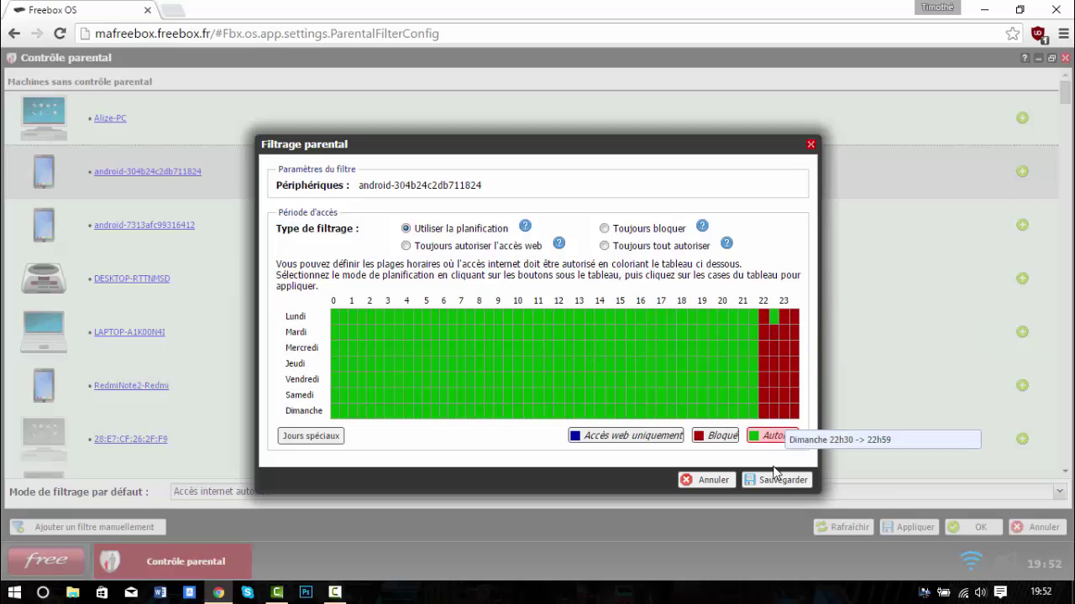
drag(778, 341, 773, 412)
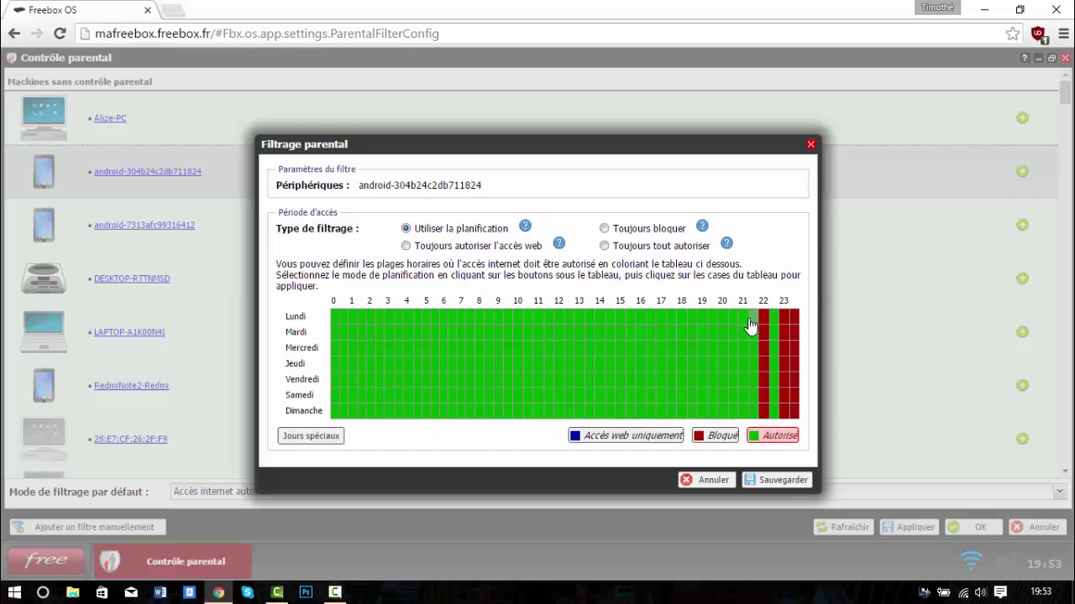
- Authorise access again from 21h30 to midnight on every day of the schedule
drag(750, 328, 802, 416)
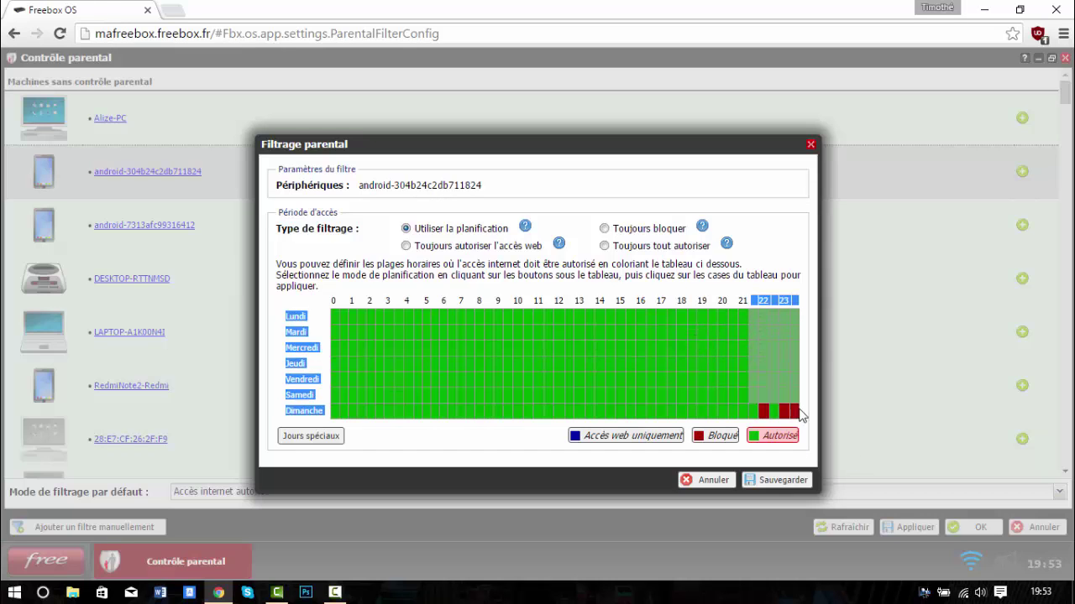
click(744, 318)
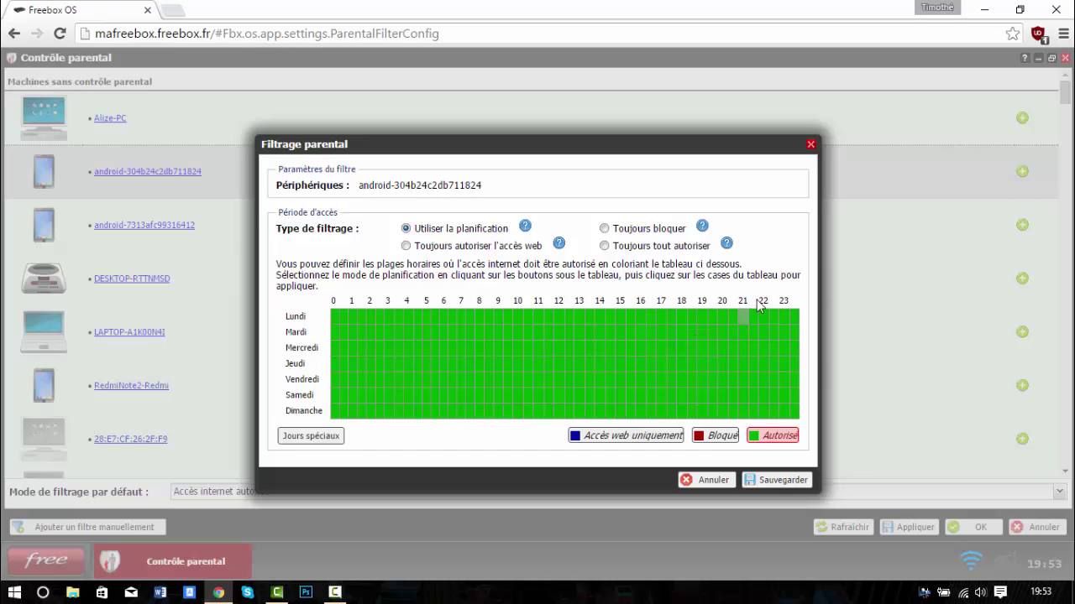
click(725, 437)
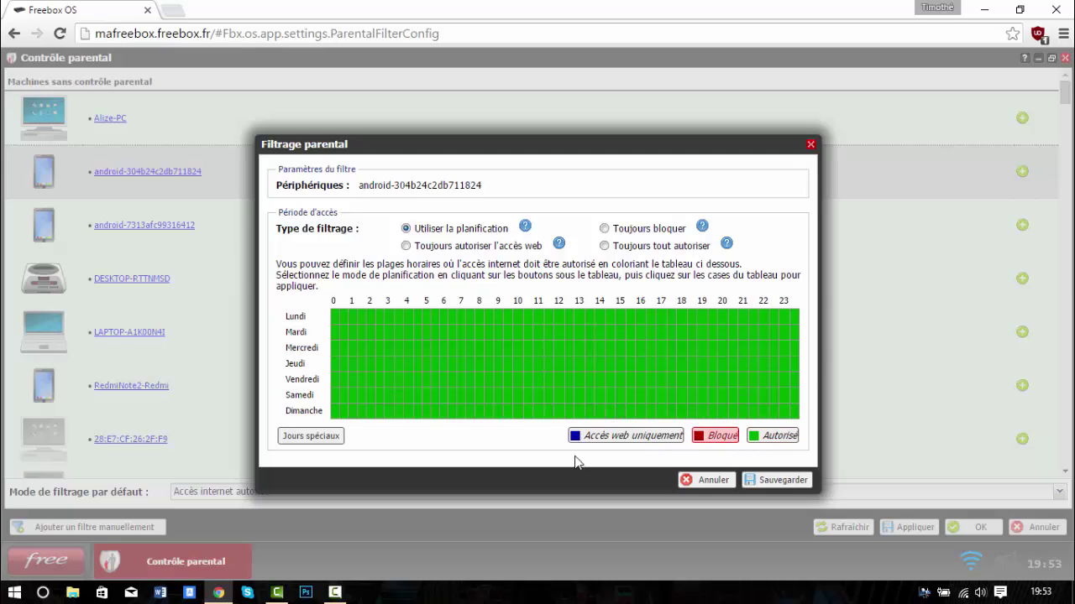
click(599, 410)
- Set the schedule to Accès web uniquement from 19h to midnight on all seven days and save the filter
click(588, 437)
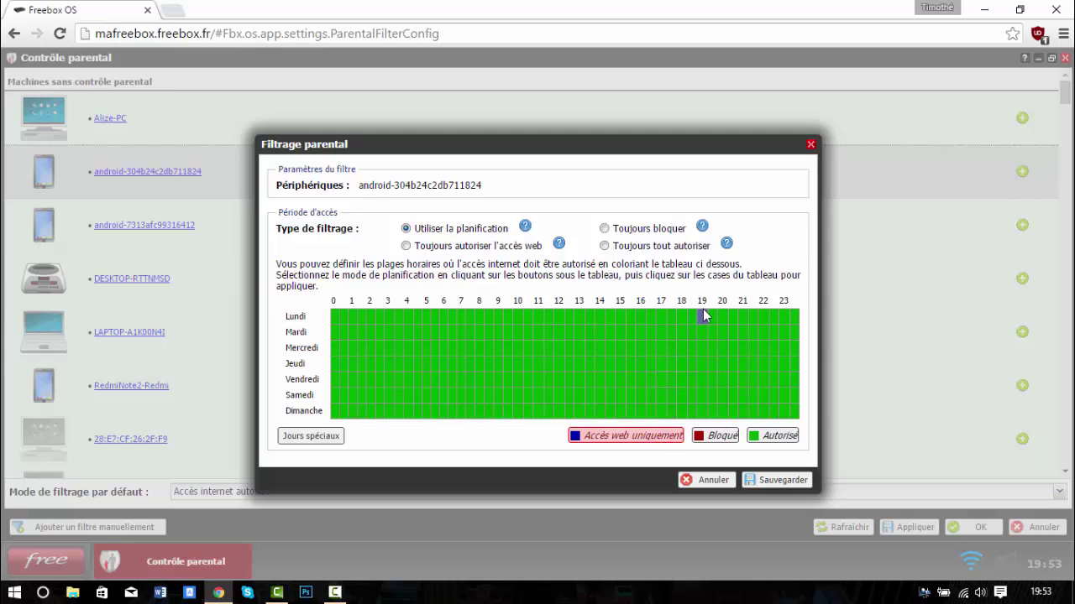
drag(703, 318, 812, 401)
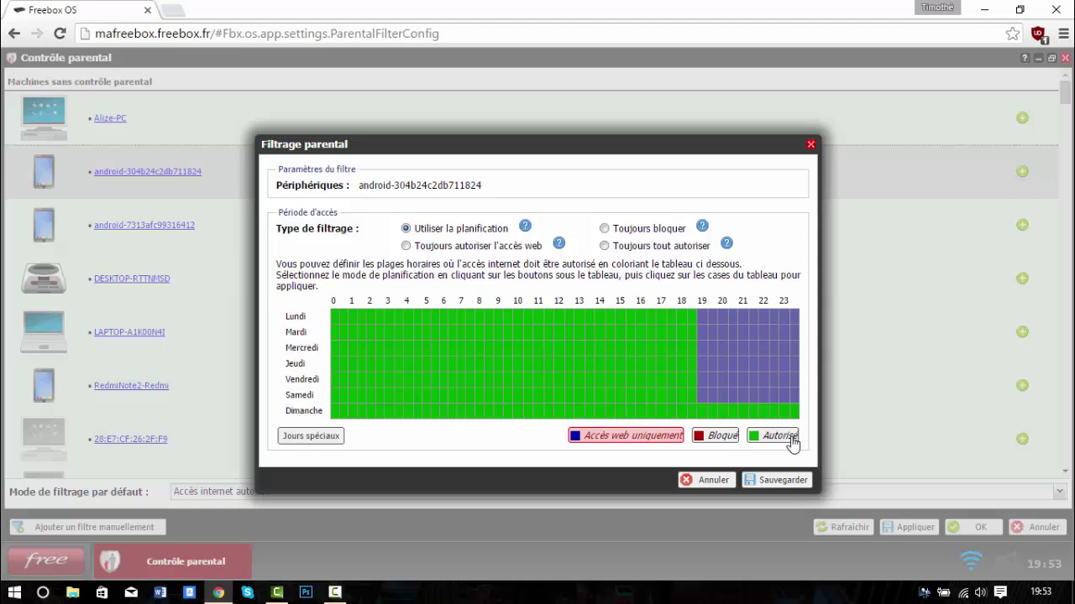
drag(792, 442, 796, 420)
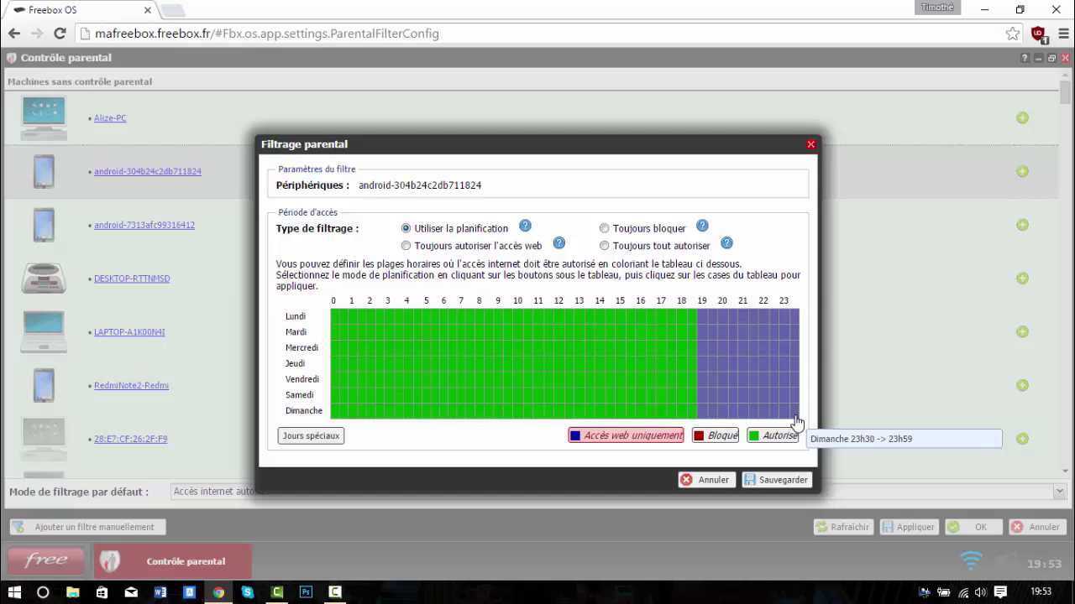
drag(797, 419, 796, 423)
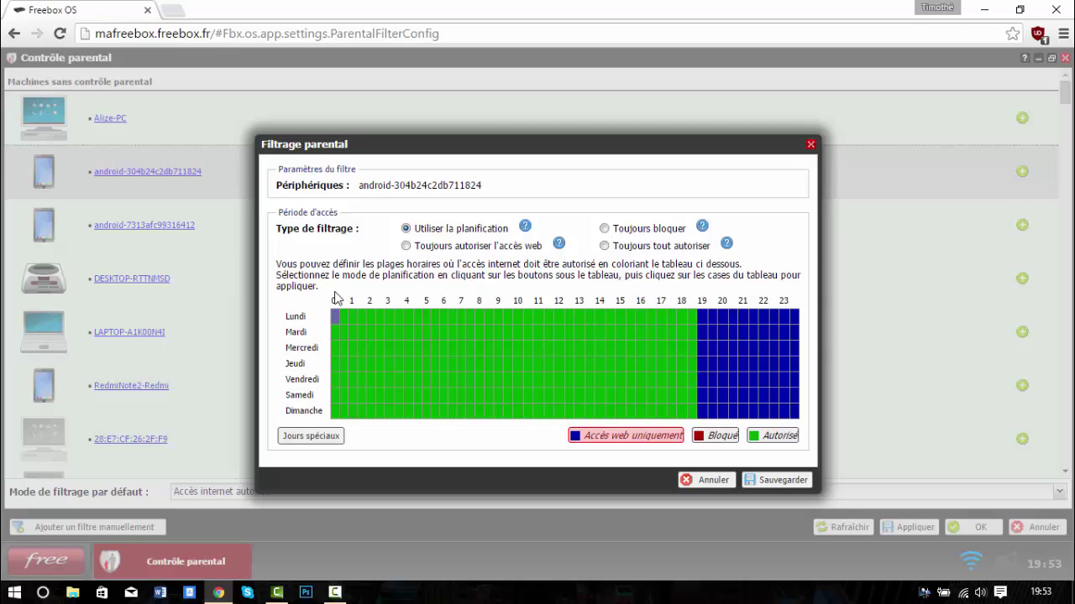
drag(333, 299, 710, 300)
click(380, 286)
click(744, 482)
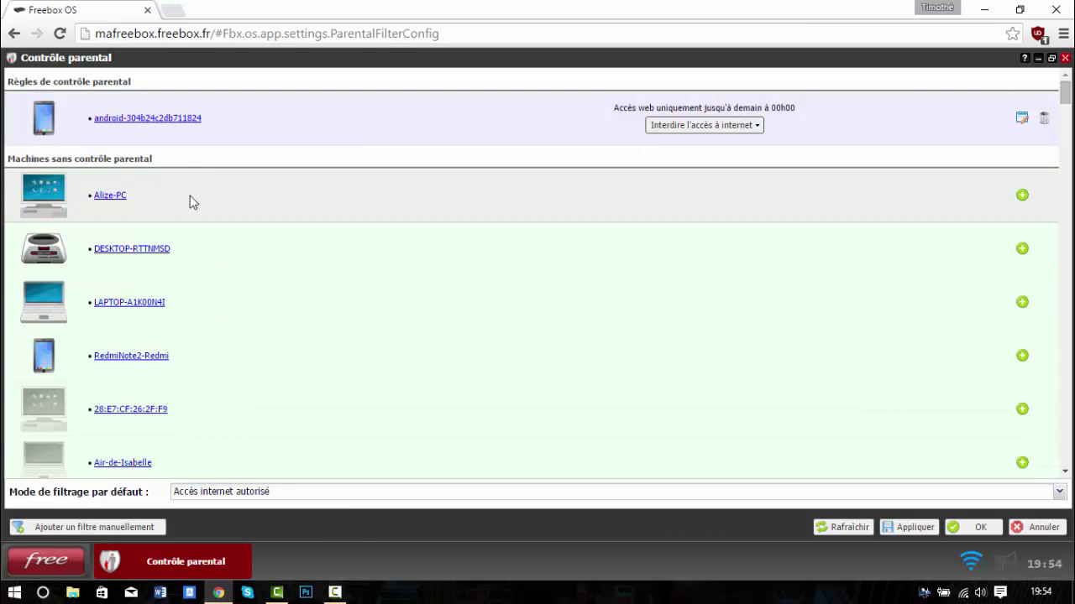
- Add the first PC without parental control to the existing android-304b24c2db711824 rule
click(1021, 195)
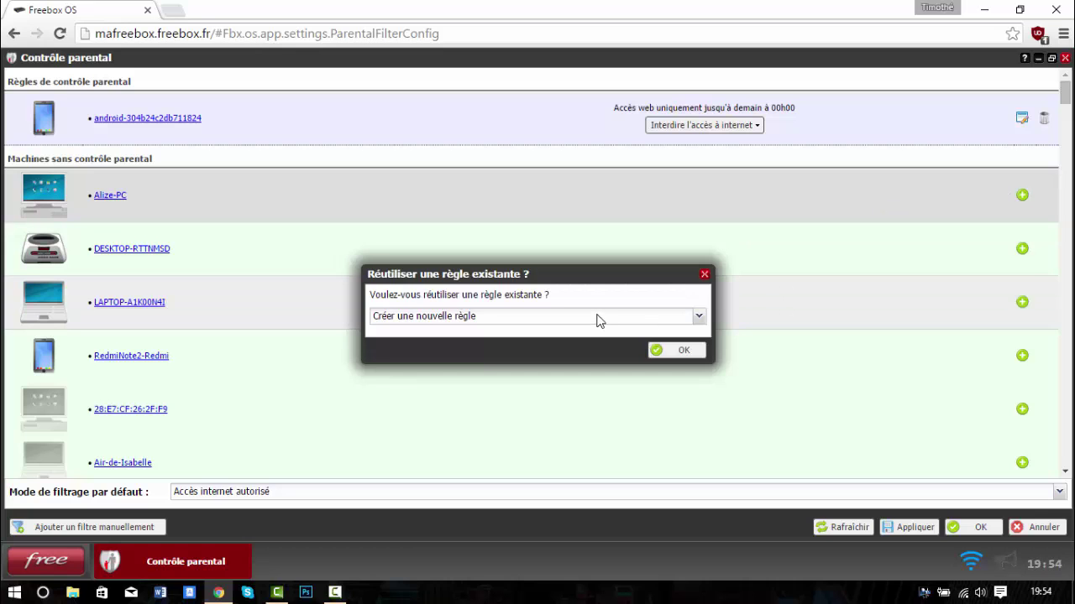
click(596, 317)
click(596, 319)
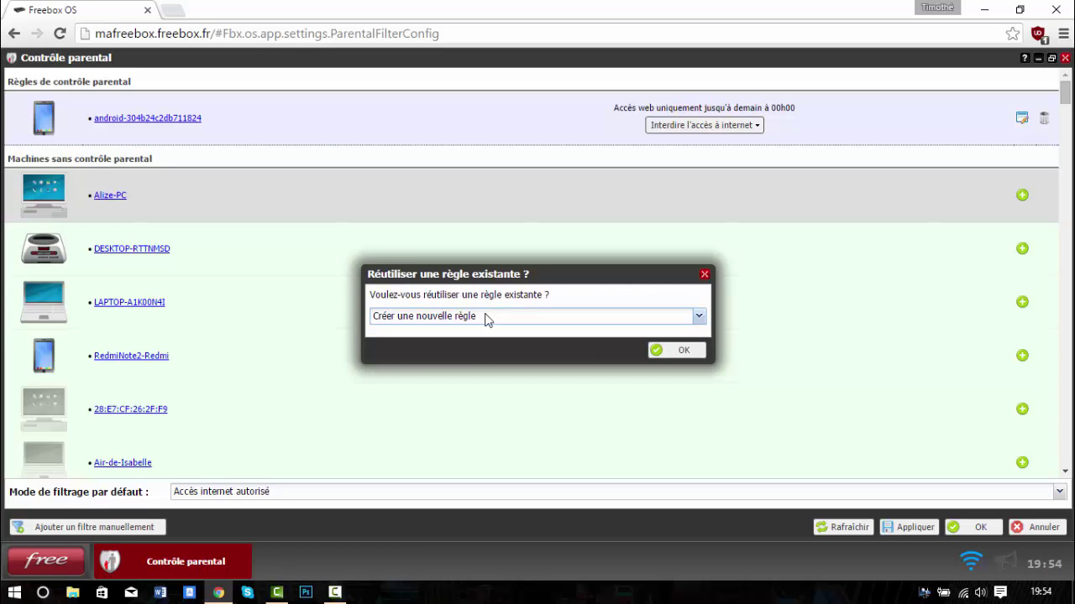
drag(478, 267, 551, 116)
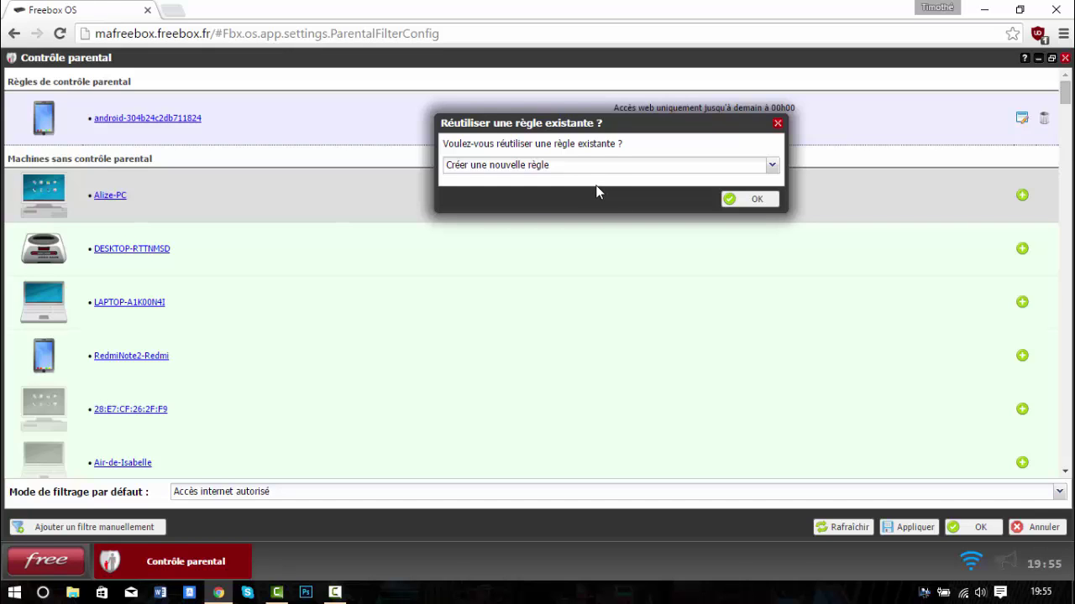
click(538, 168)
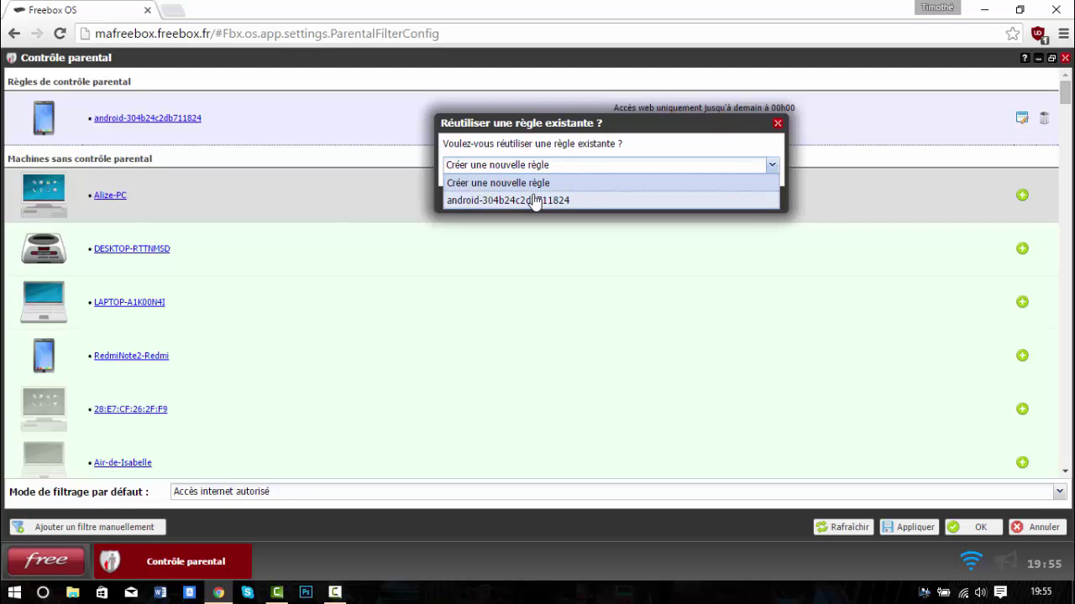
click(533, 200)
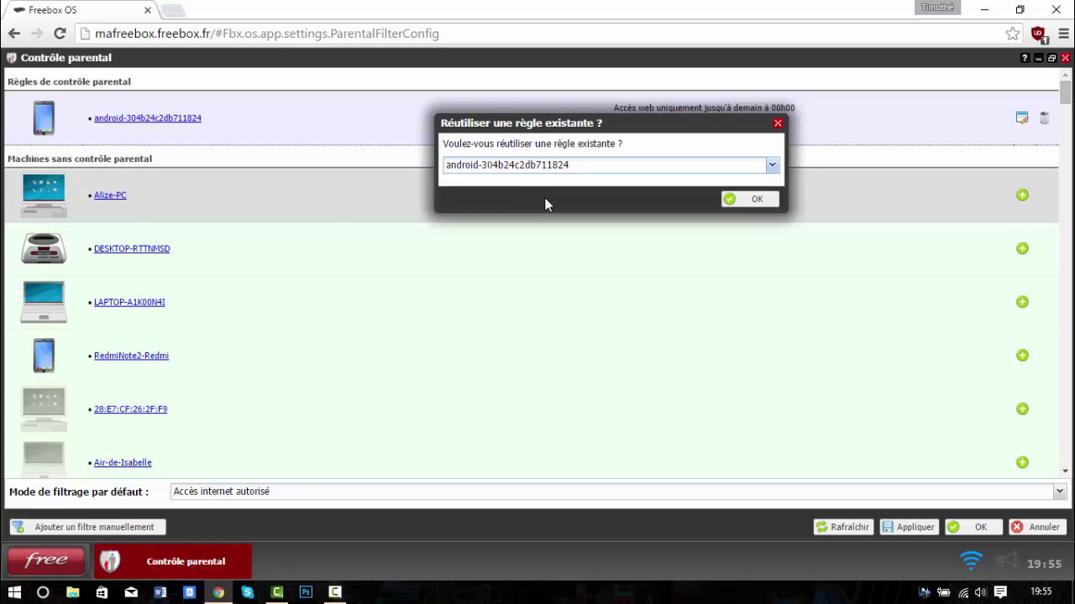
click(758, 200)
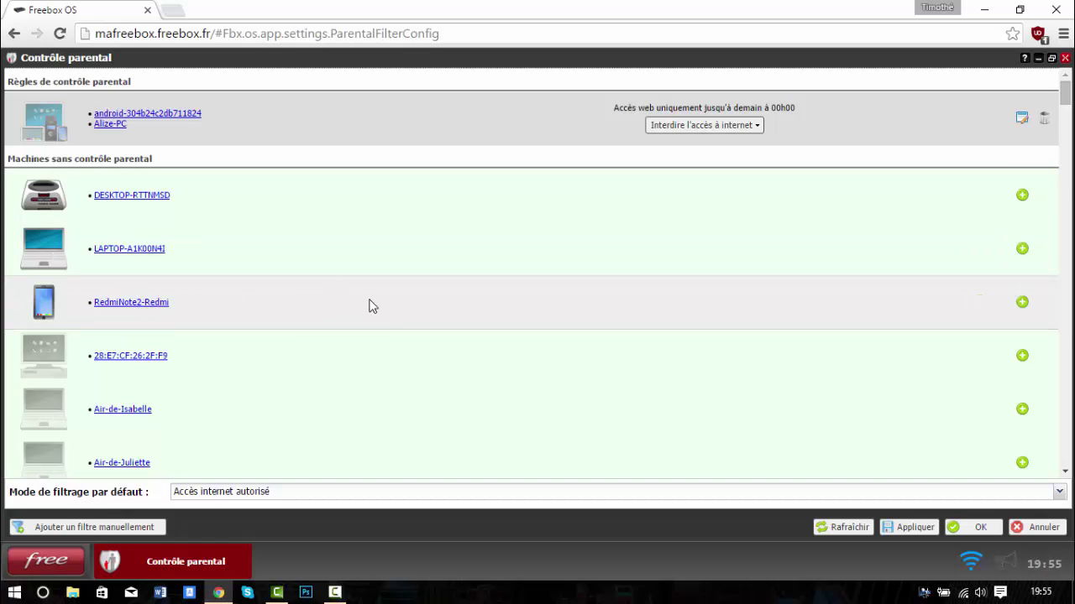
- Create a new rule for RedmiNote2-Redmi that blocks access from 19h to midnight on all seven days
click(1022, 304)
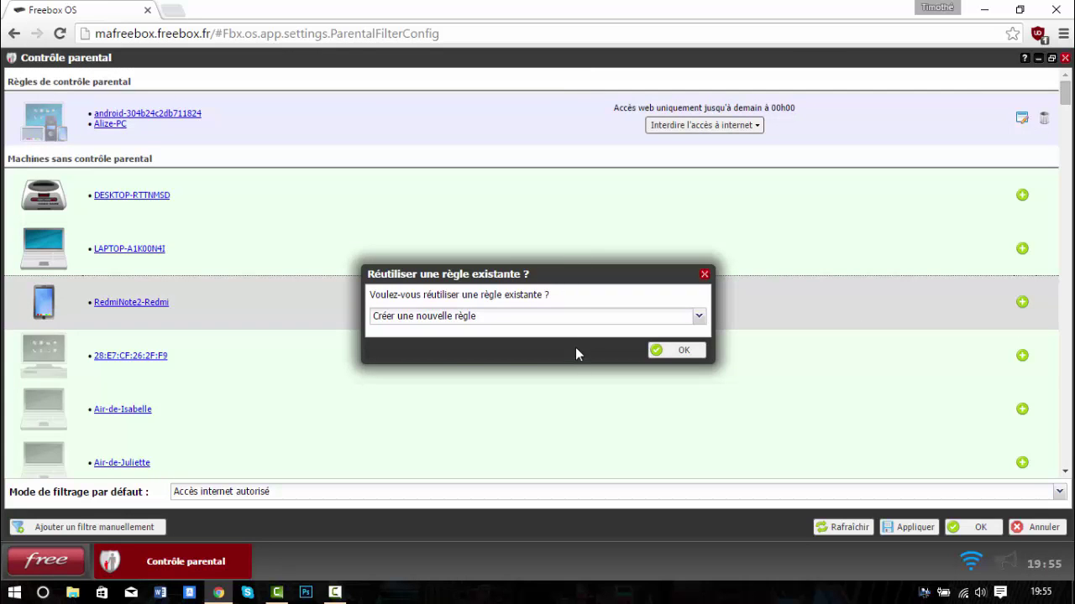
click(565, 317)
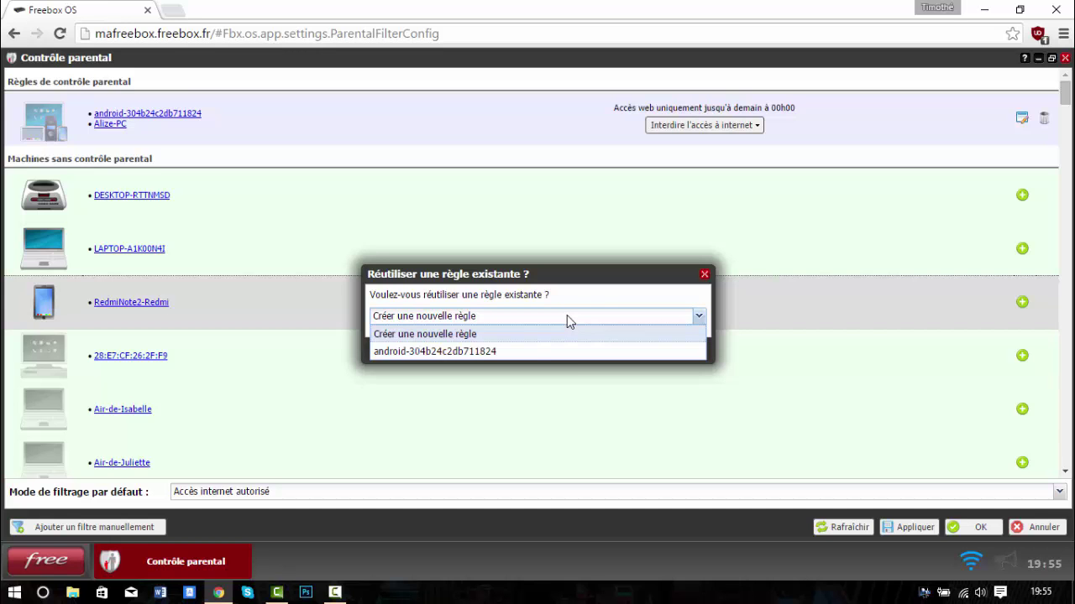
click(529, 334)
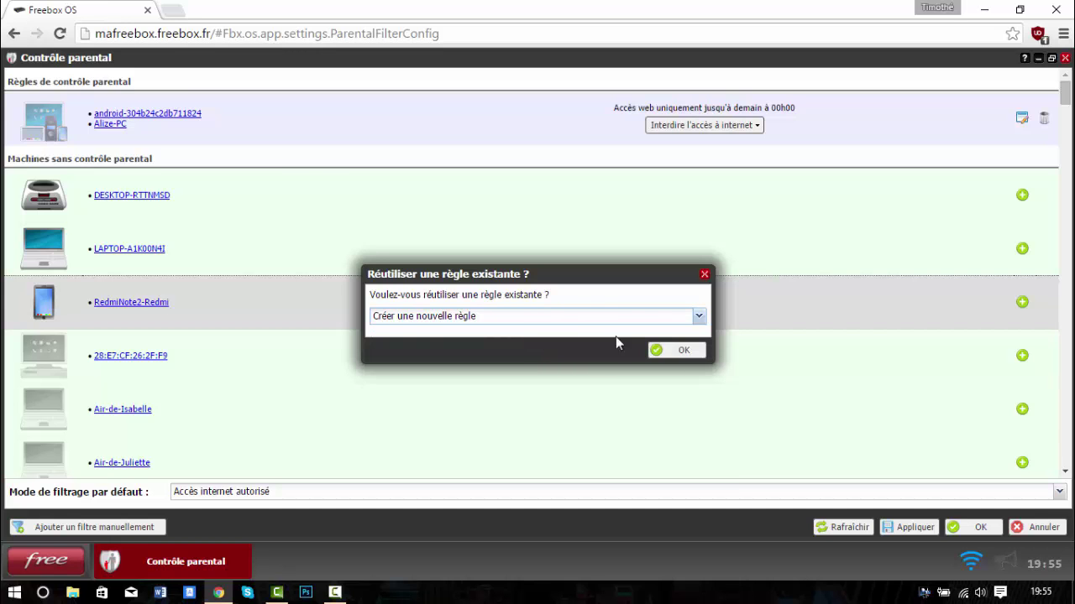
click(690, 356)
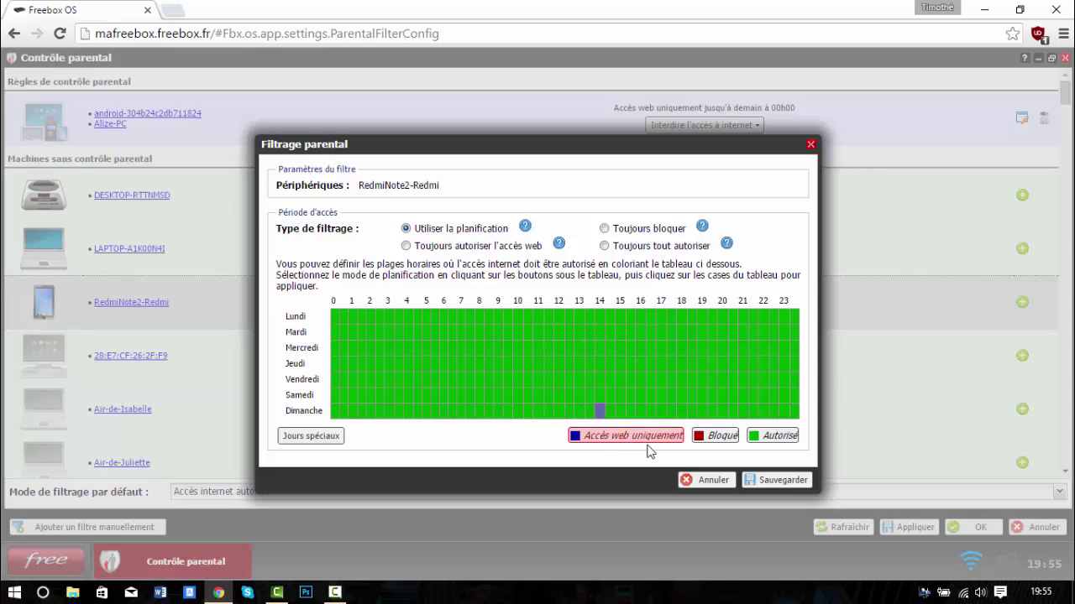
click(712, 436)
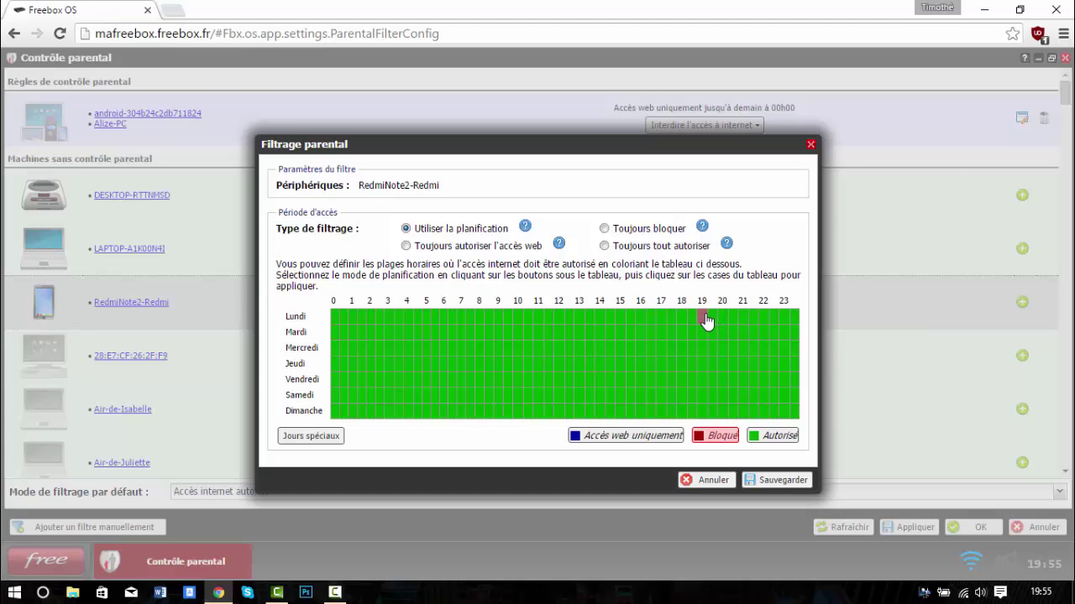
mouse_move(705, 321)
mouse_down()
mouse_move(712, 379)
mouse_move(791, 430)
mouse_move(816, 415)
mouse_move(687, 331)
mouse_move(703, 323)
mouse_up()
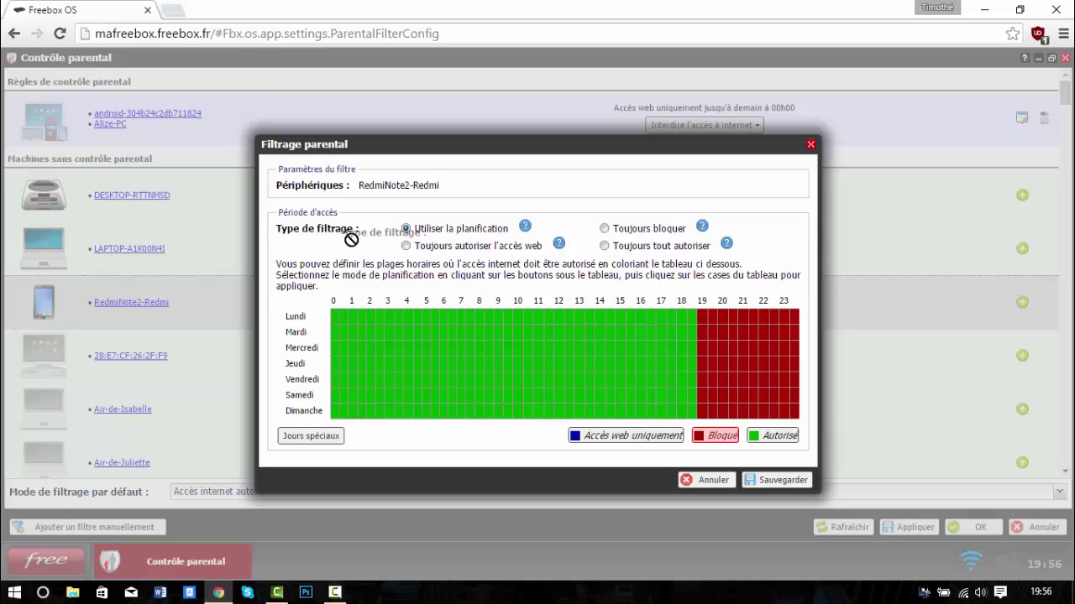
- Try the filtering types Toujours bloquer and Toujours tout autoriser, and return to Utiliser la planification
click(605, 230)
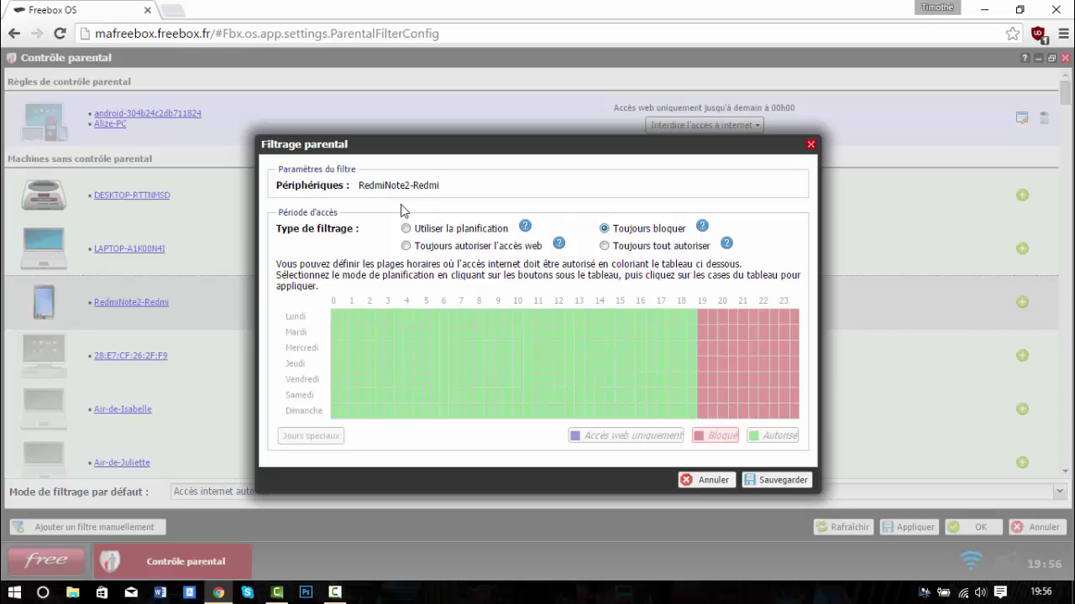
click(604, 246)
click(432, 229)
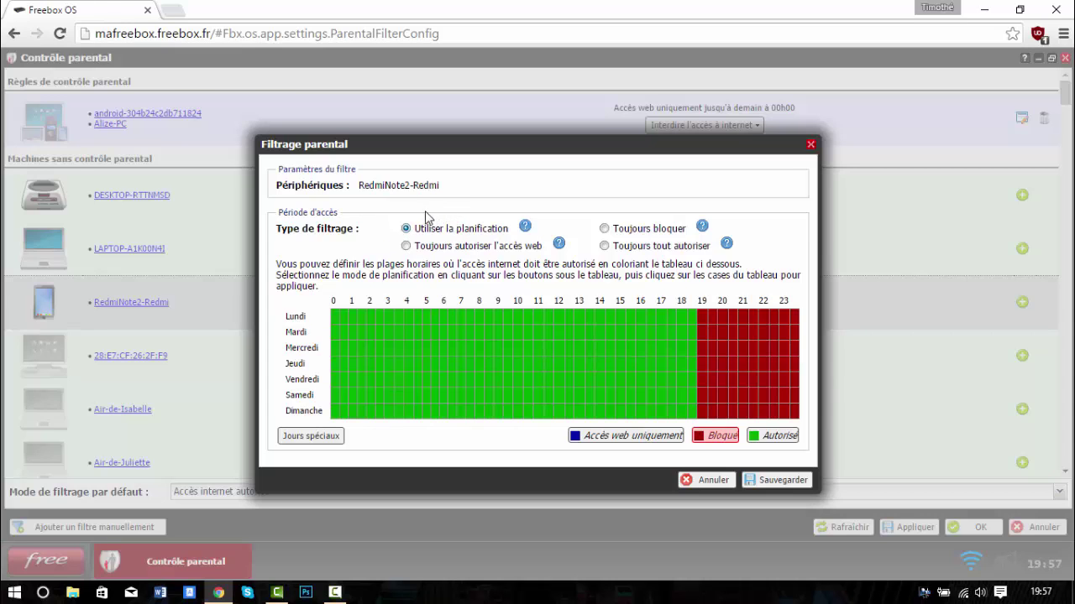
- Add special days to the schedule, selecting Jours fériés and Vacances scolaires - Zone C
click(335, 409)
click(308, 437)
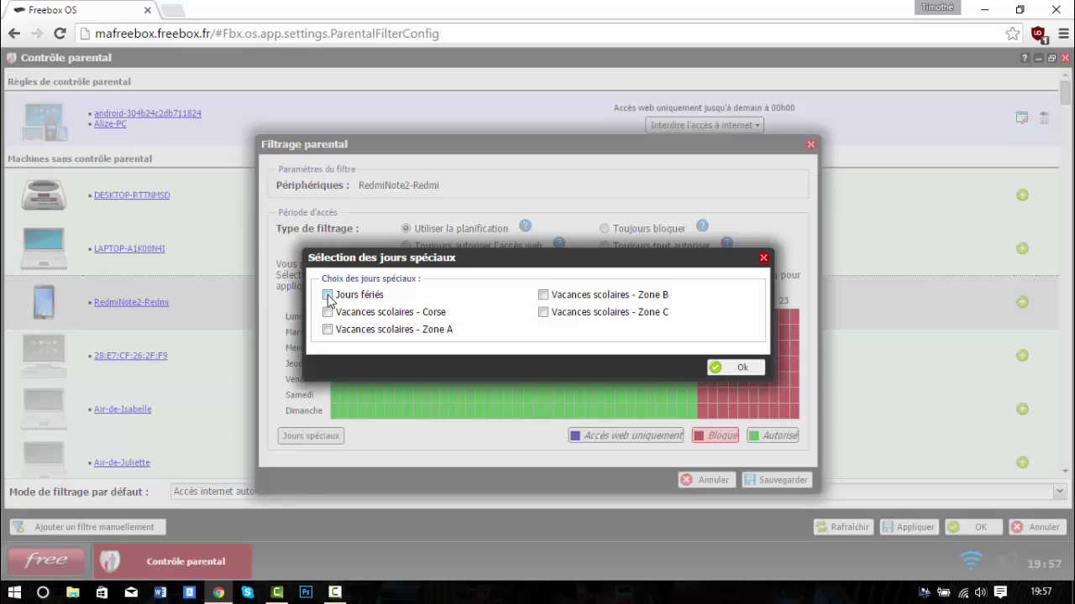
click(327, 295)
click(328, 312)
click(328, 329)
click(543, 295)
click(543, 312)
click(544, 295)
click(327, 329)
click(543, 312)
click(328, 313)
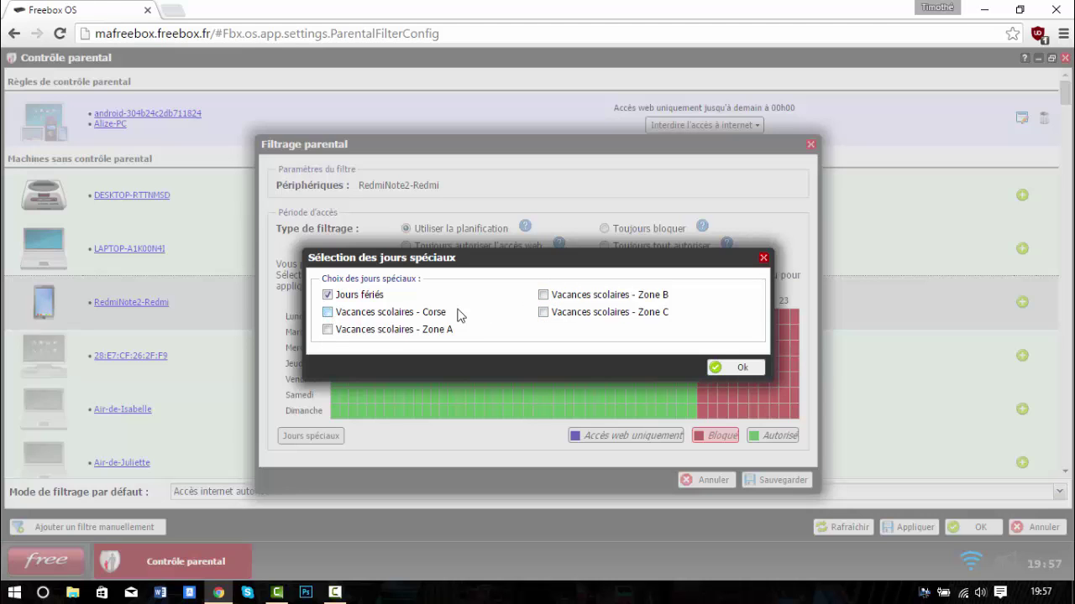
click(543, 313)
click(716, 367)
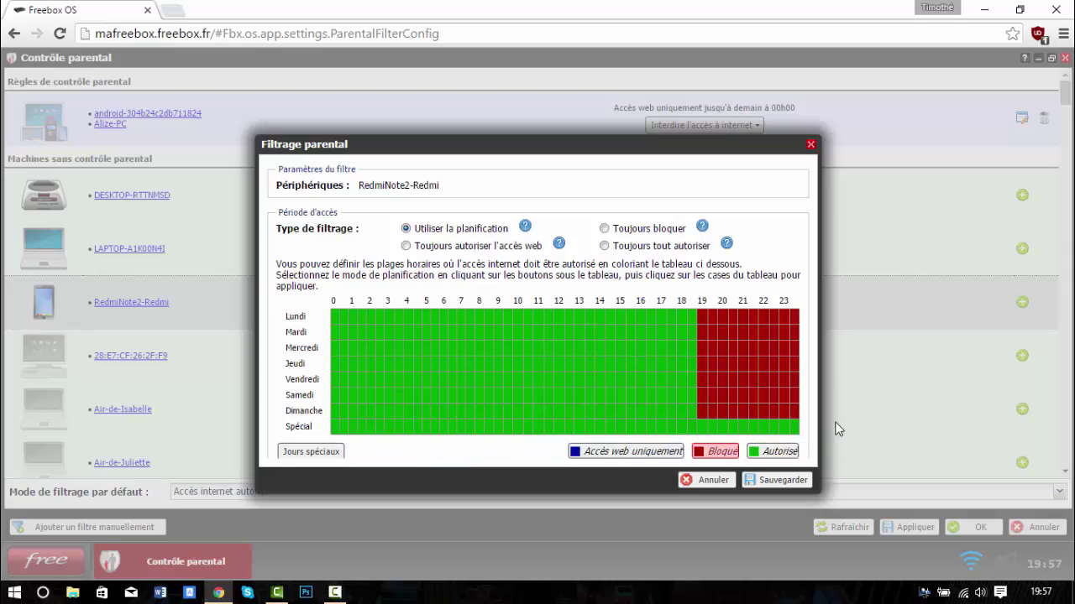
- Block the whole Spécial row, switch it back to Autorisé for the full day, and save the filter
drag(794, 428, 339, 428)
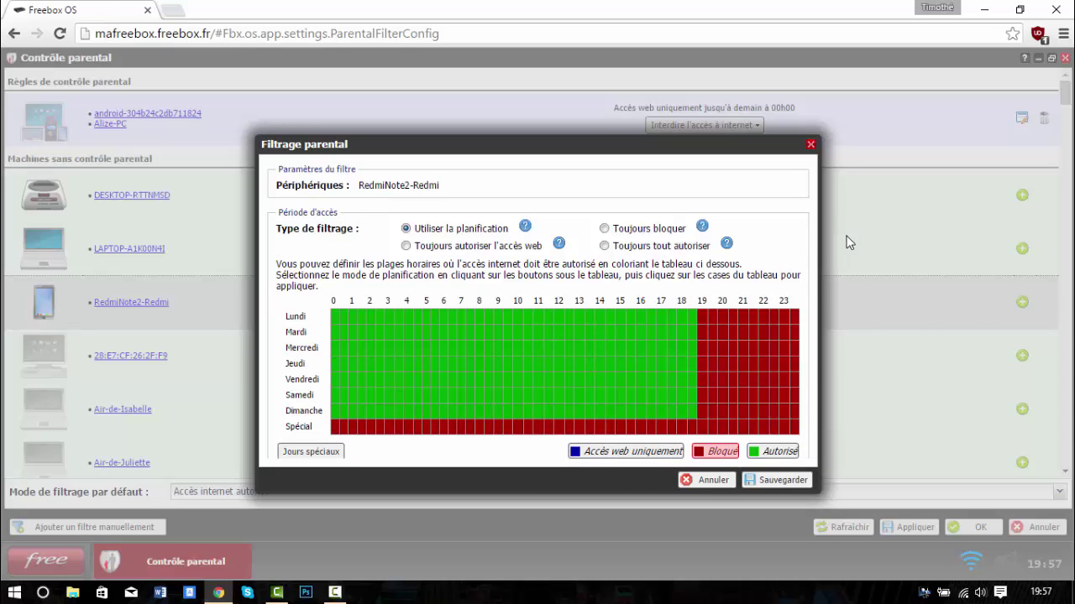
click(777, 451)
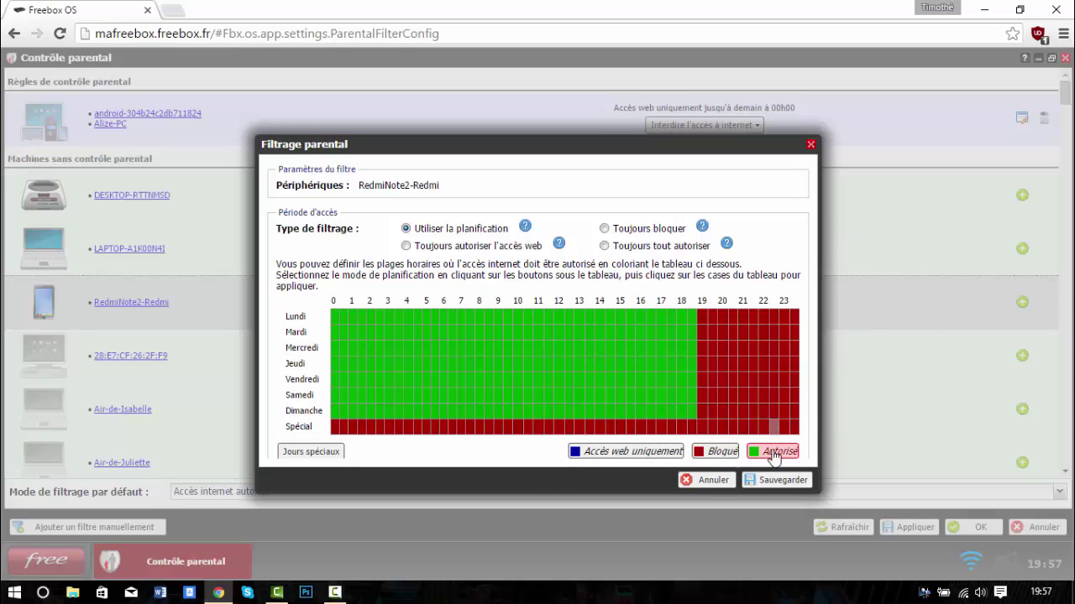
drag(793, 435, 334, 426)
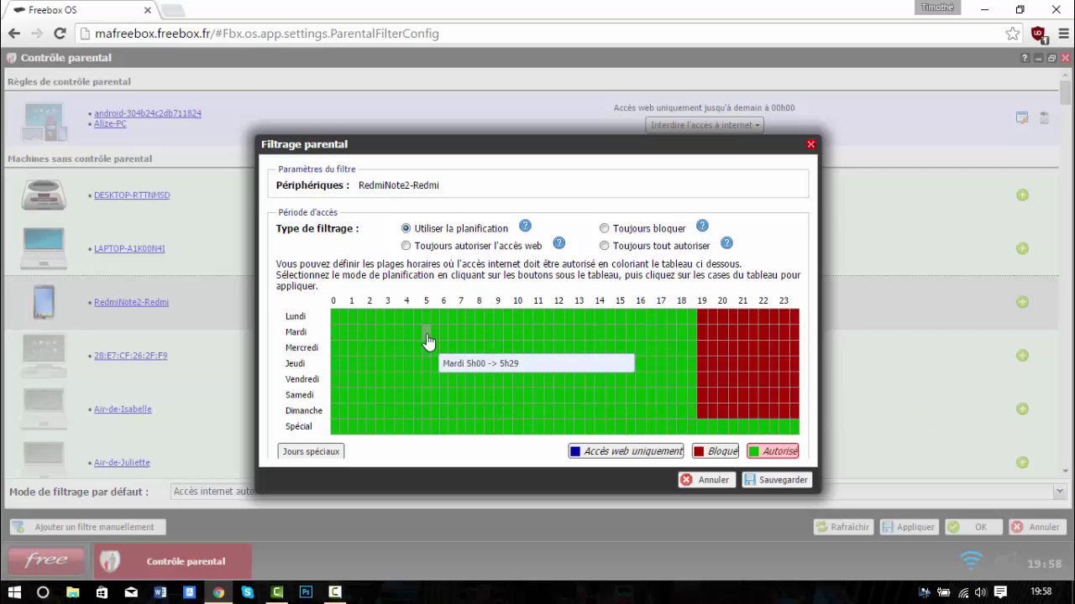
click(784, 481)
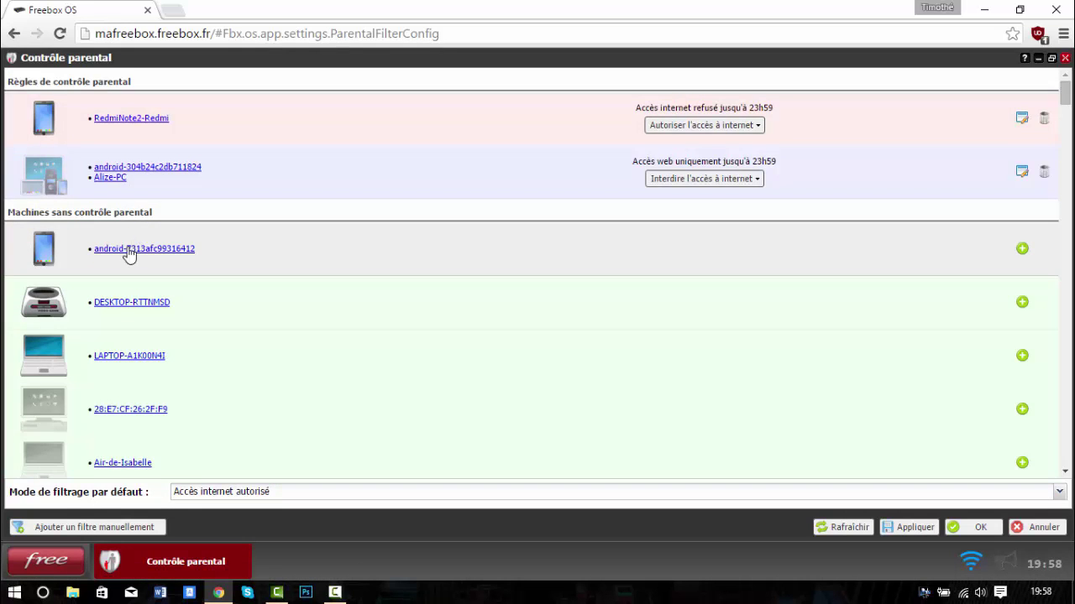
- Open the rule containing android-304b24c2db711824 to review its weekly schedule, and save the filter
scroll(125, 268, down, 3)
scroll(115, 294, up, 3)
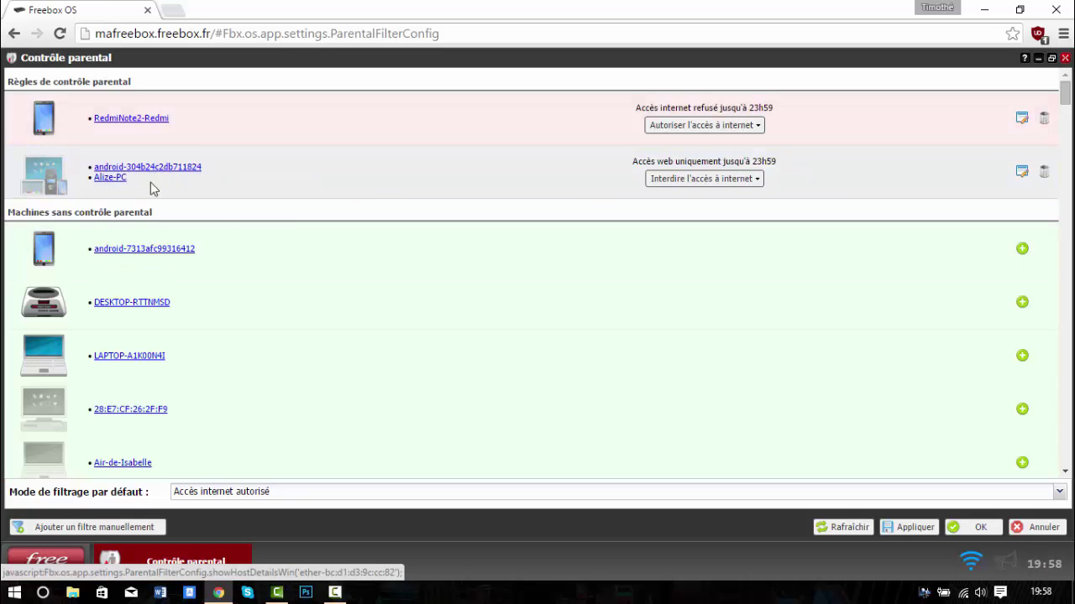
click(1022, 173)
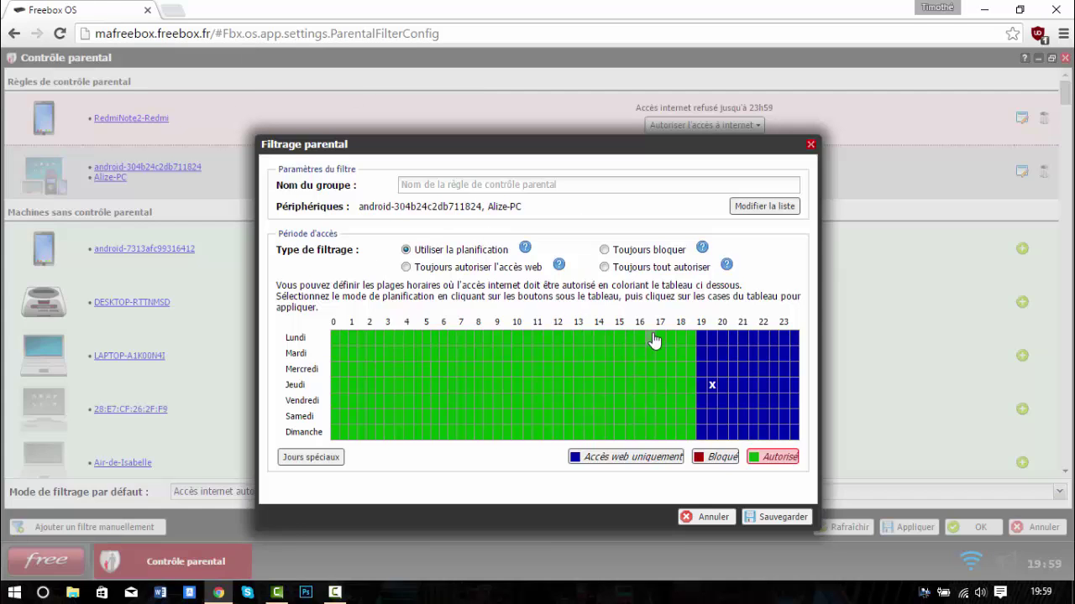
click(712, 400)
click(766, 519)
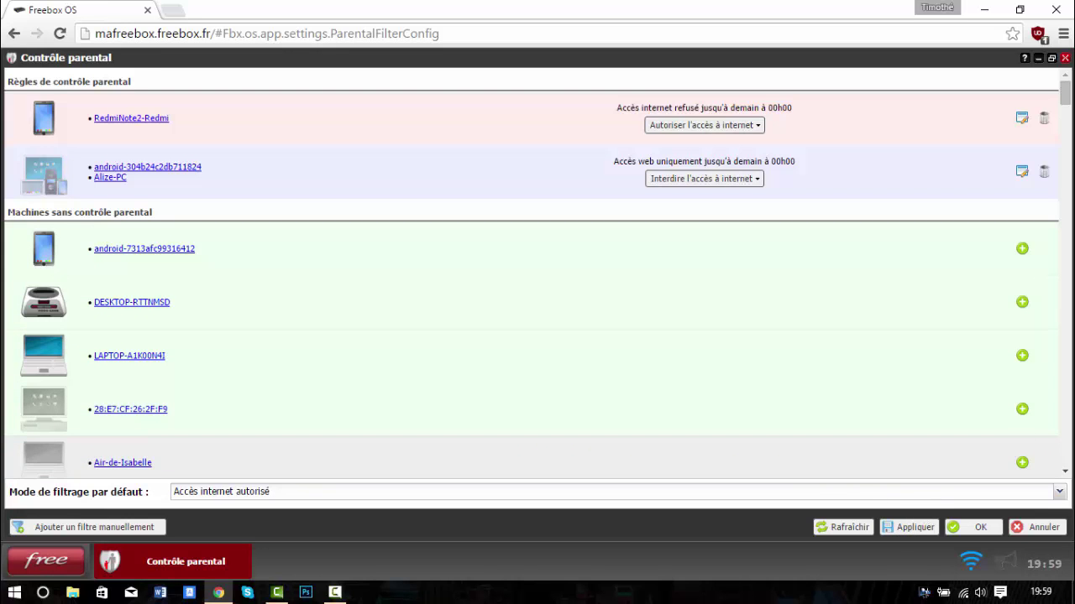
- Delete both existing parental control rules, for RedmiNote2-Redmi and for the android-304b24c2db711824 group
click(1044, 117)
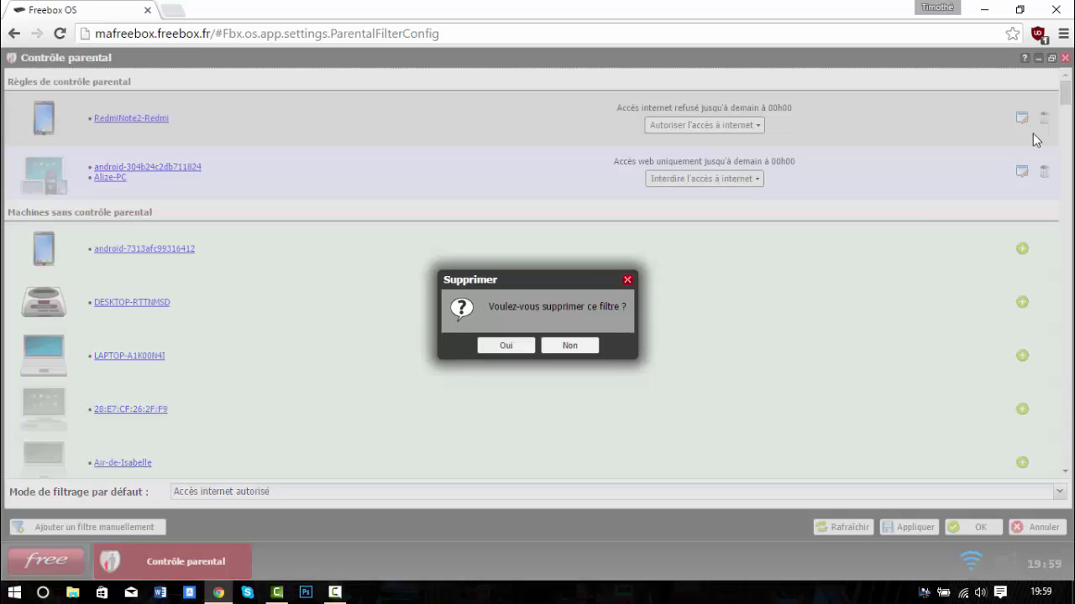
click(506, 352)
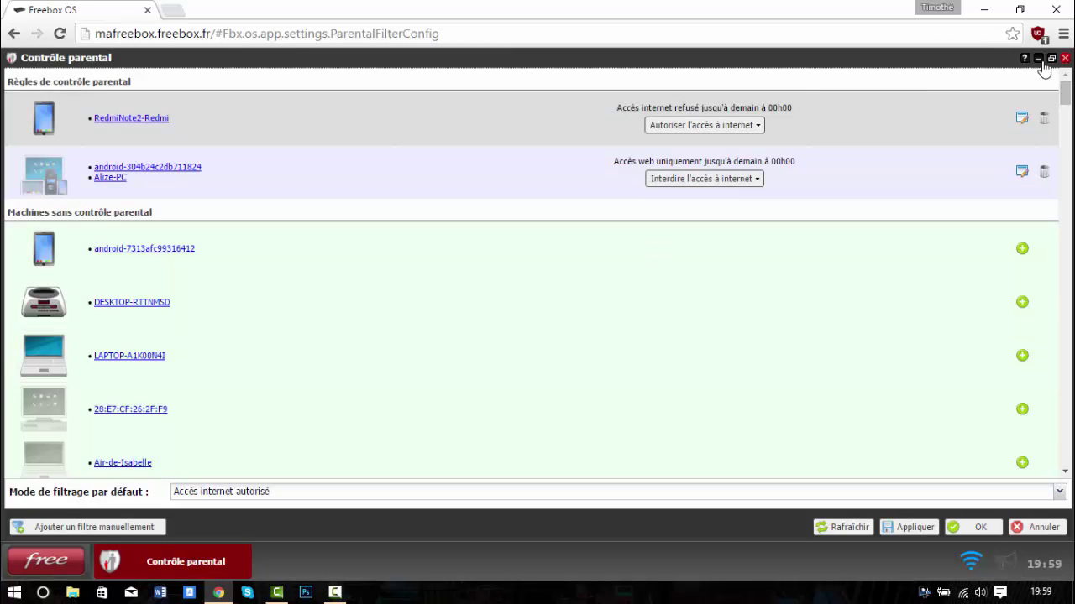
click(1045, 120)
click(506, 345)
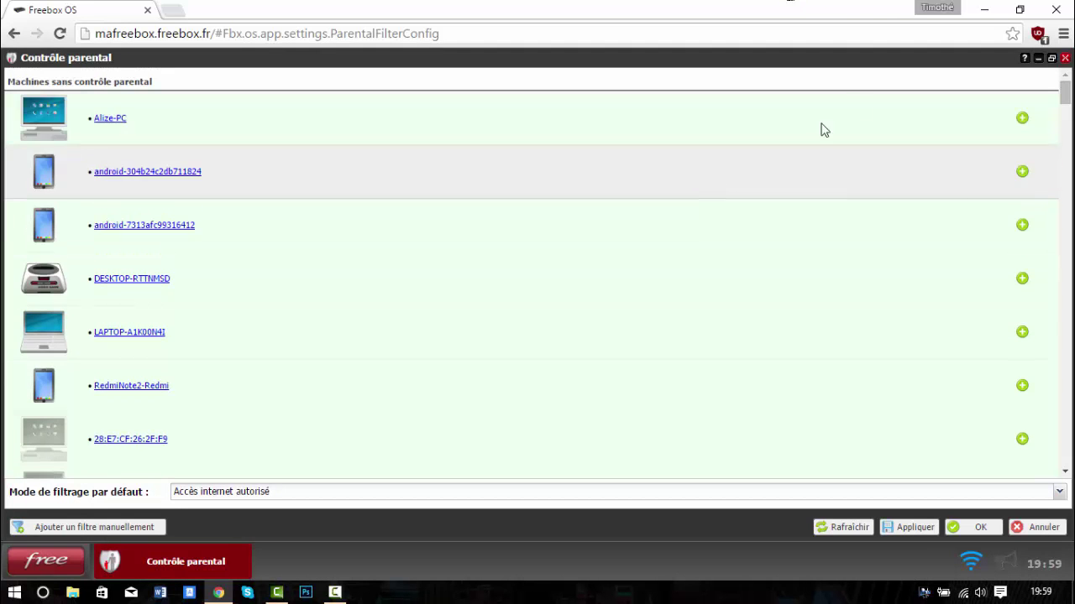
- Validate the parental control configuration and close the browser
click(972, 527)
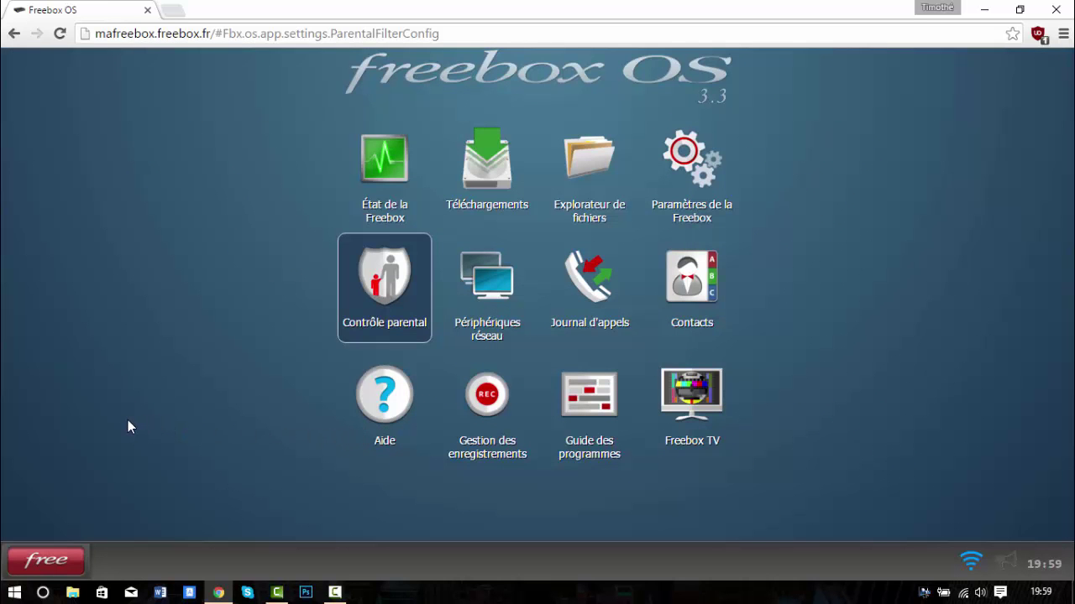
click(1056, 10)
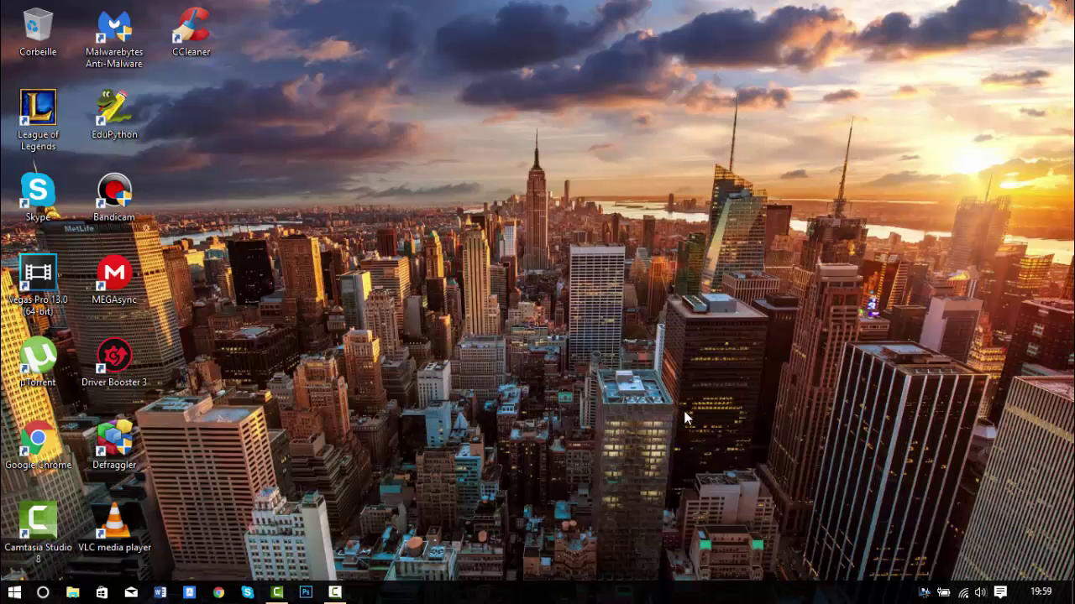